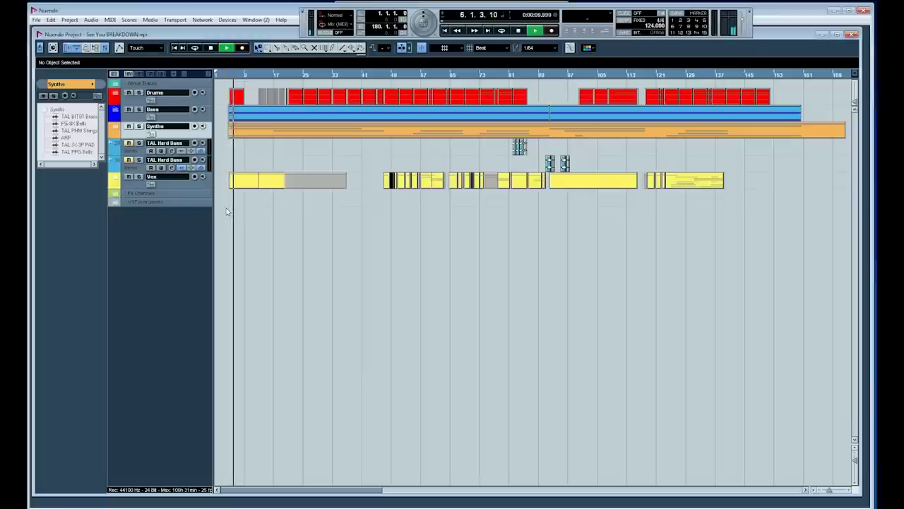
- Expand the Vox folder, audition the Kontakt track in solo, and collapse the folder again
left_click(117, 180)
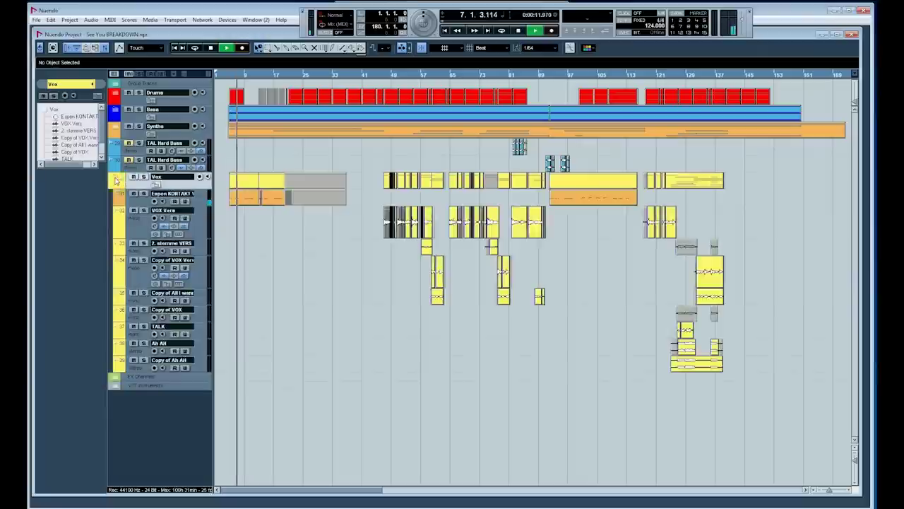
left_click(201, 199)
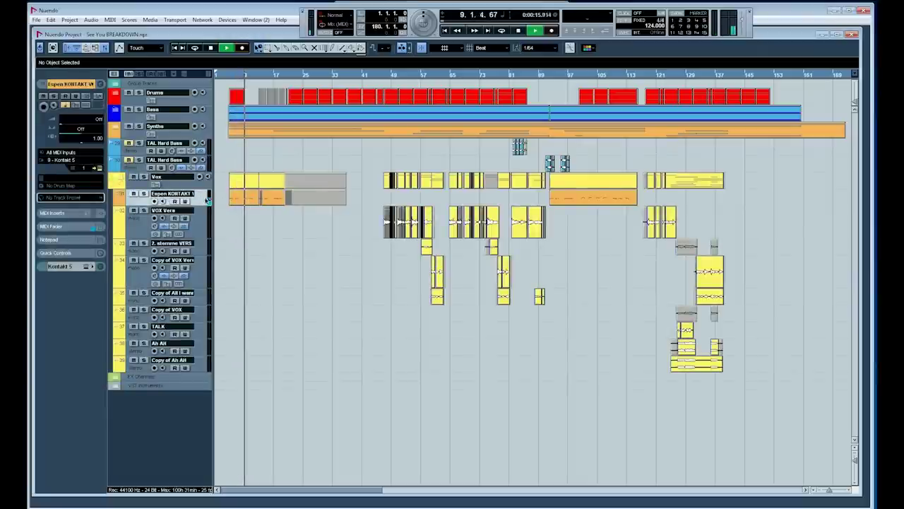
left_click(144, 194)
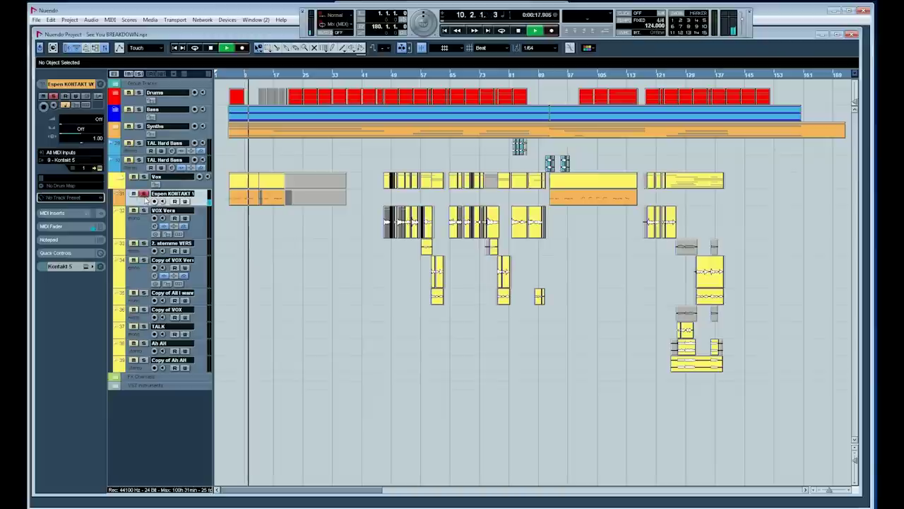
left_click(144, 194)
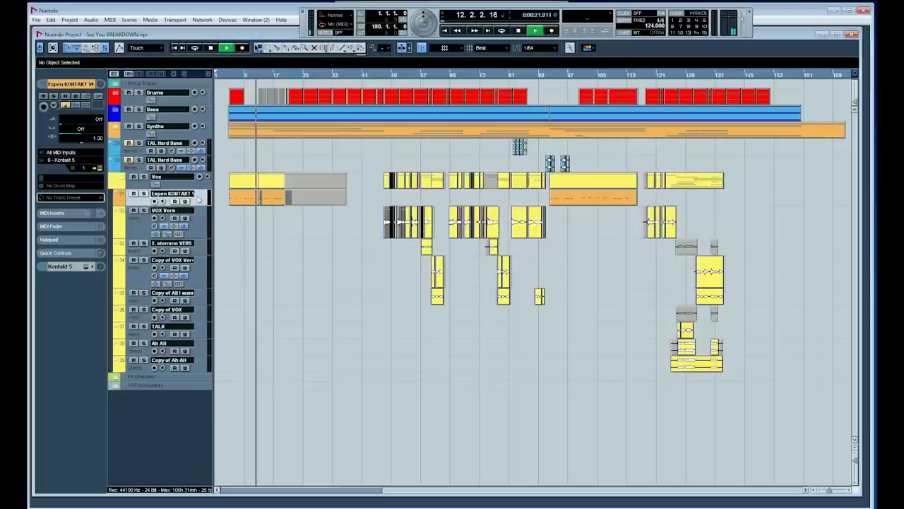
left_click(121, 181)
- Expand the Synths folder, audition the TAL PHM Strings track in solo, and collapse the folder again
left_click(119, 126)
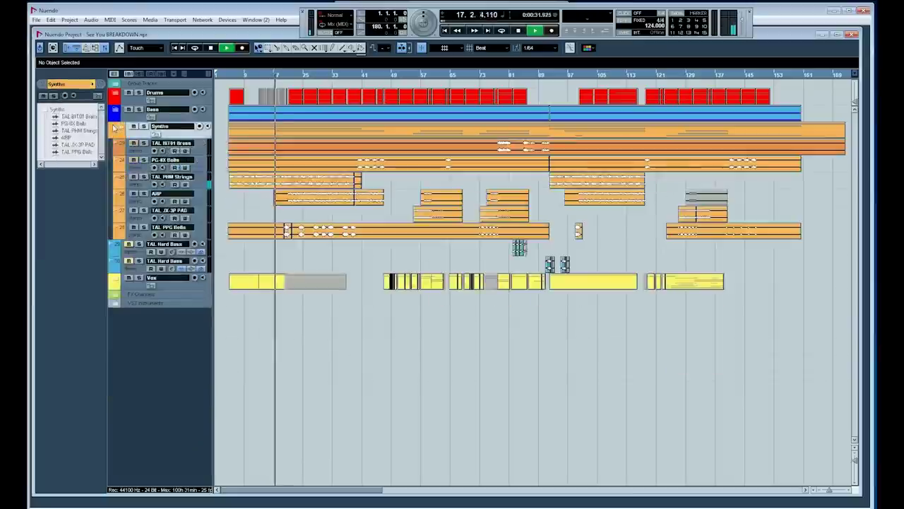
left_click(141, 181)
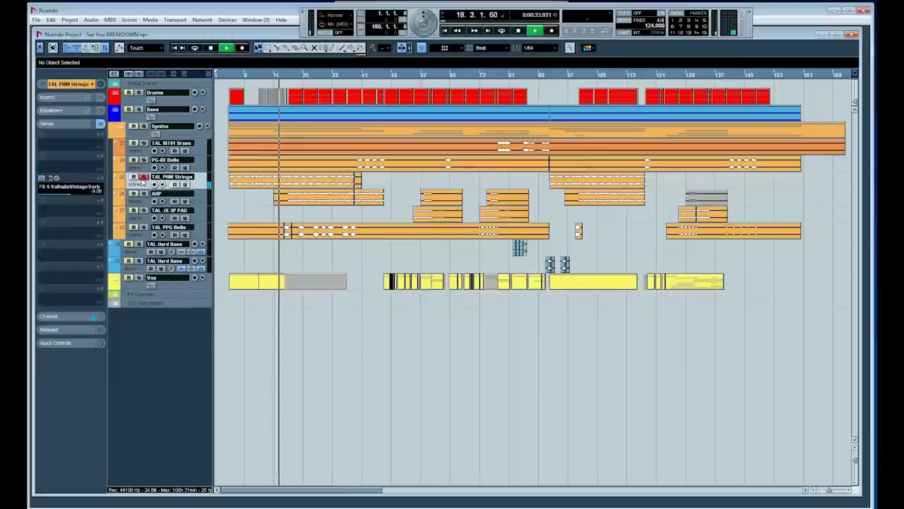
left_click(143, 178)
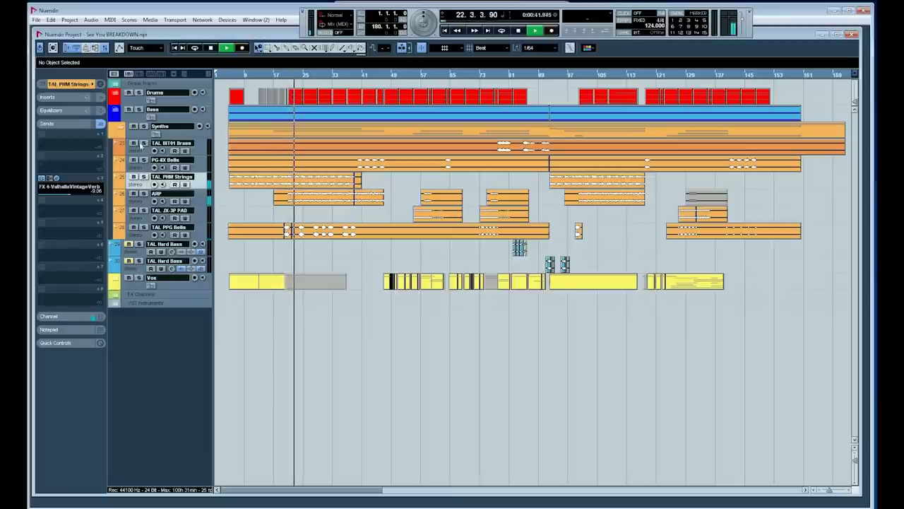
left_click(119, 128)
- Expand the Bass folder, select the BASS OBX track to examine it, and collapse the folder again
left_click(120, 110)
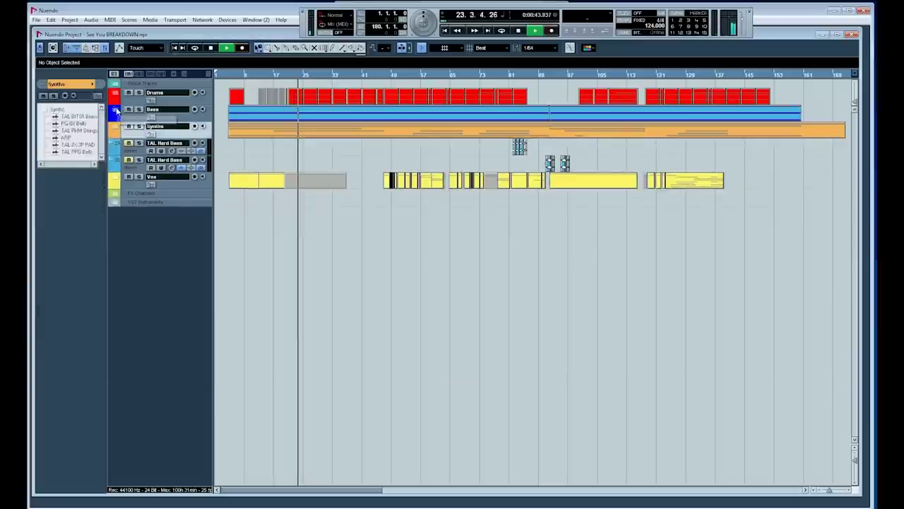
left_click(197, 148)
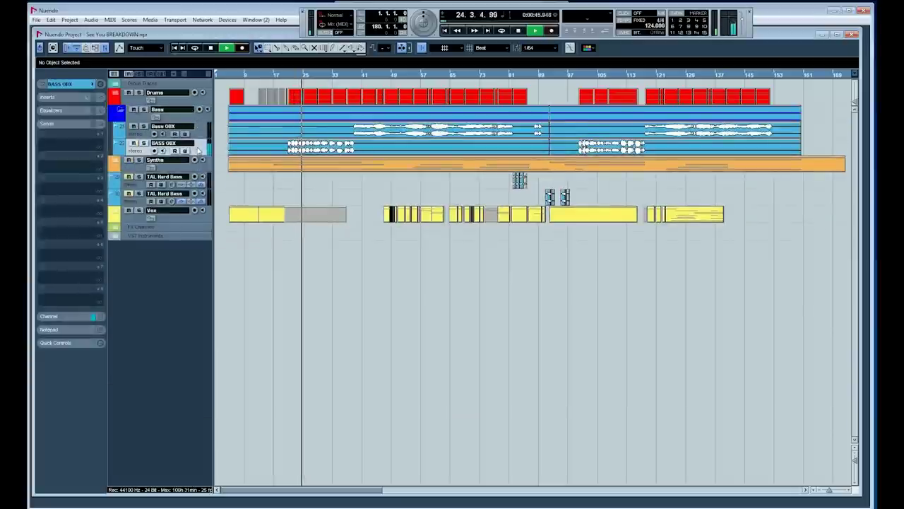
left_click(120, 111)
- Expand the Drums folder to examine its tracks, collapse it again and stop playback
left_click(118, 95)
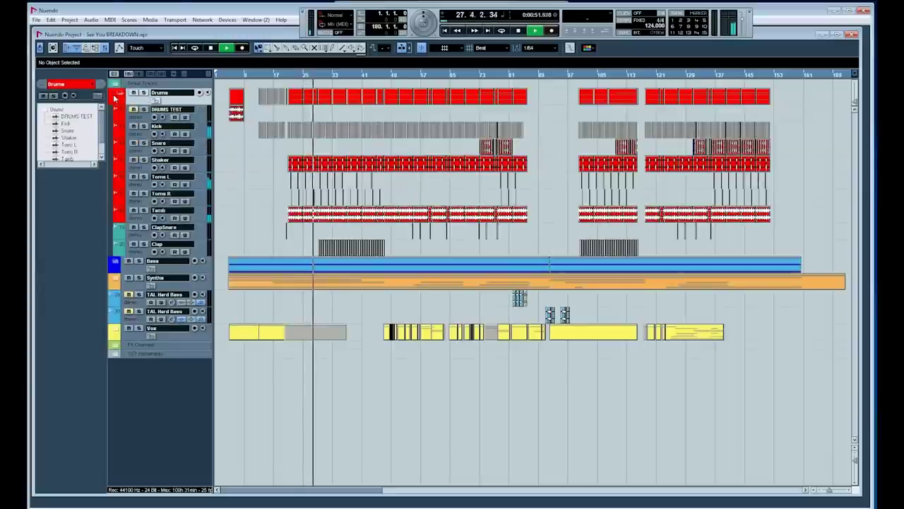
left_click(120, 96)
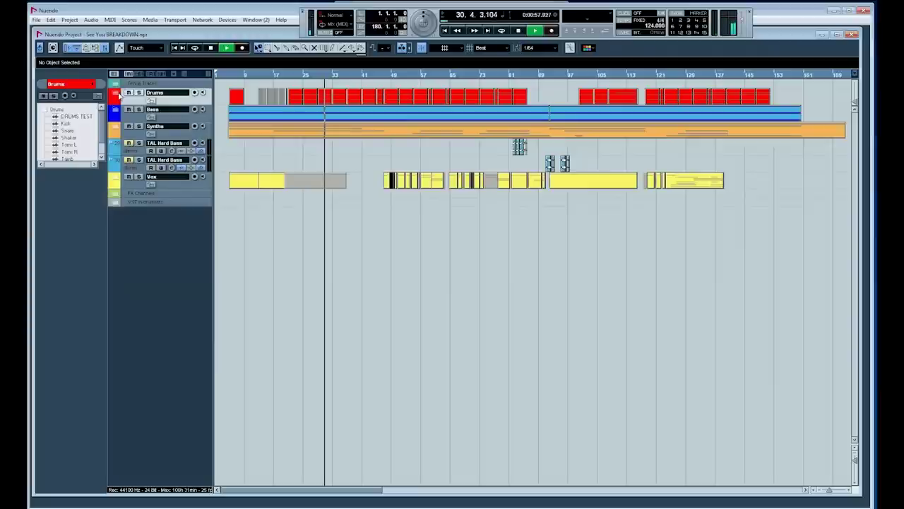
key("space")
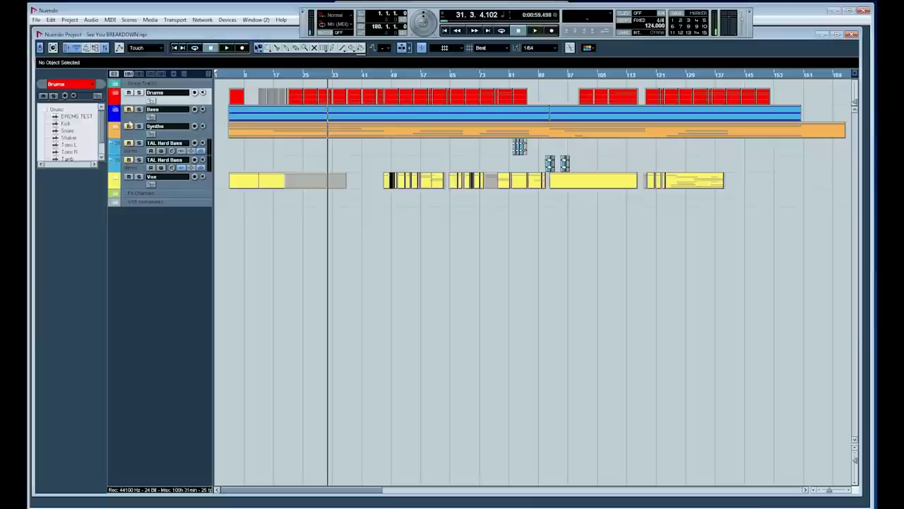
- Solo the DRUMS TEST track in the expanded Drums folder, play its clip from the start and stop at its end
left_click(115, 98)
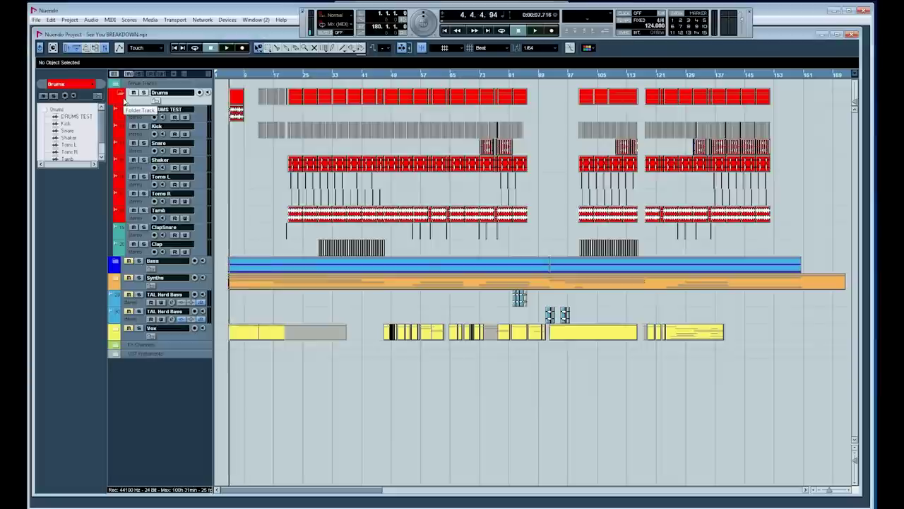
key("KP_Subtract")
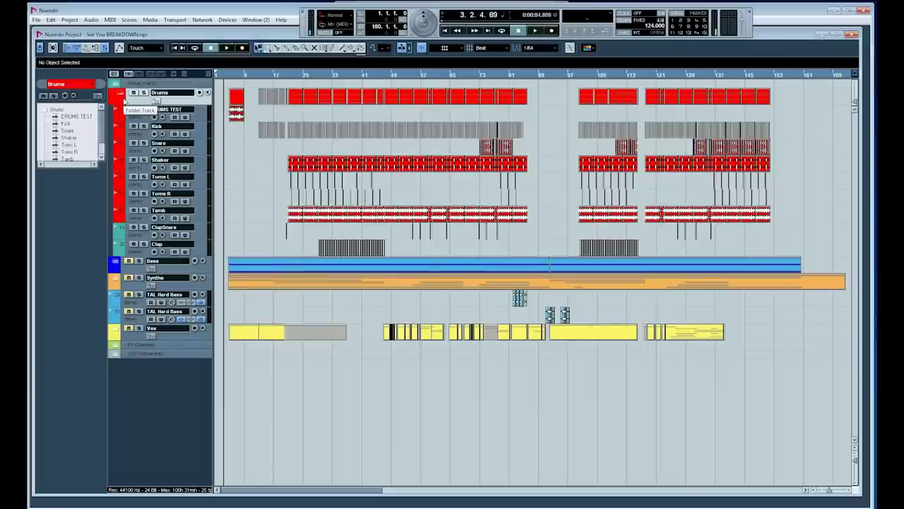
left_click(144, 111)
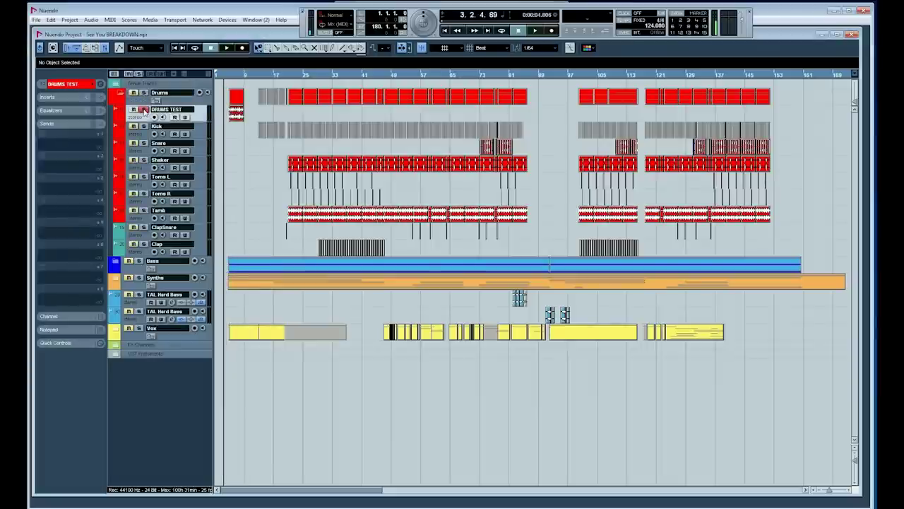
key("KP_Add")
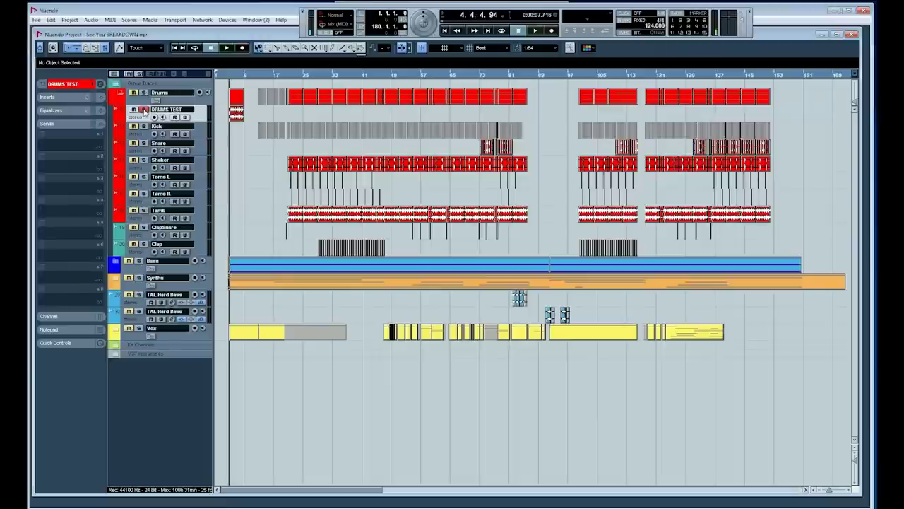
key("space")
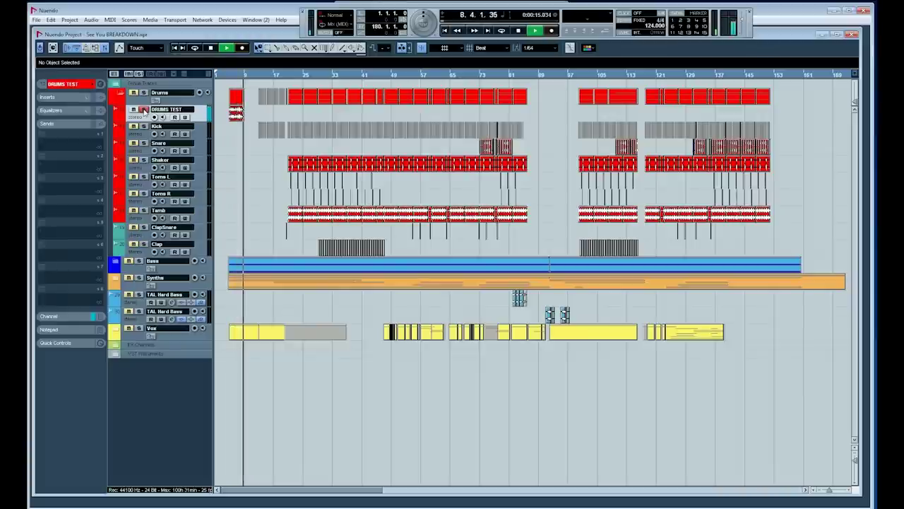
key("space")
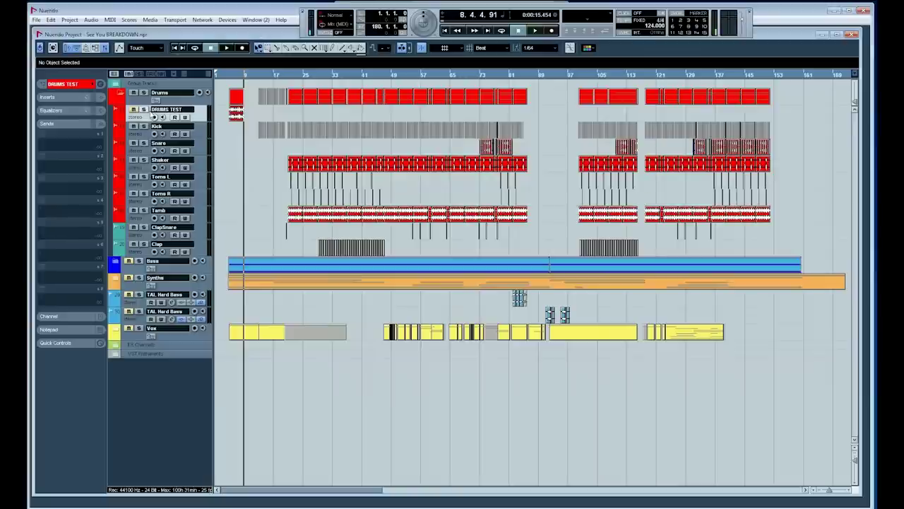
- Play the full drum section and audition the Kick, Shaker, both Toms, Tamb and Clap tracks in solo
key("space")
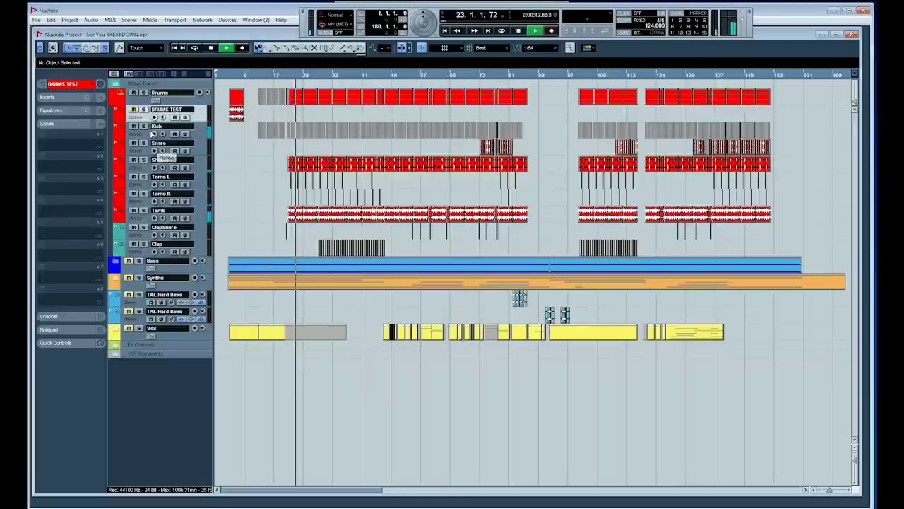
left_click(145, 129)
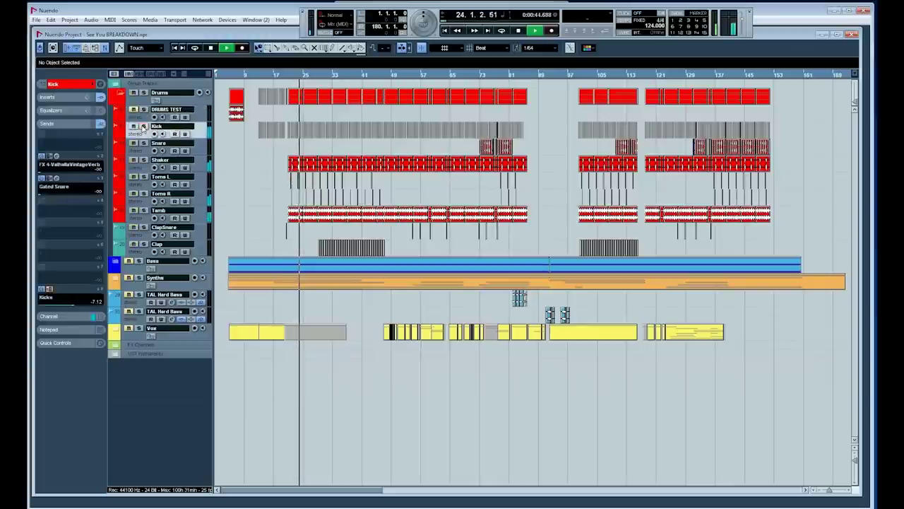
left_click(143, 161)
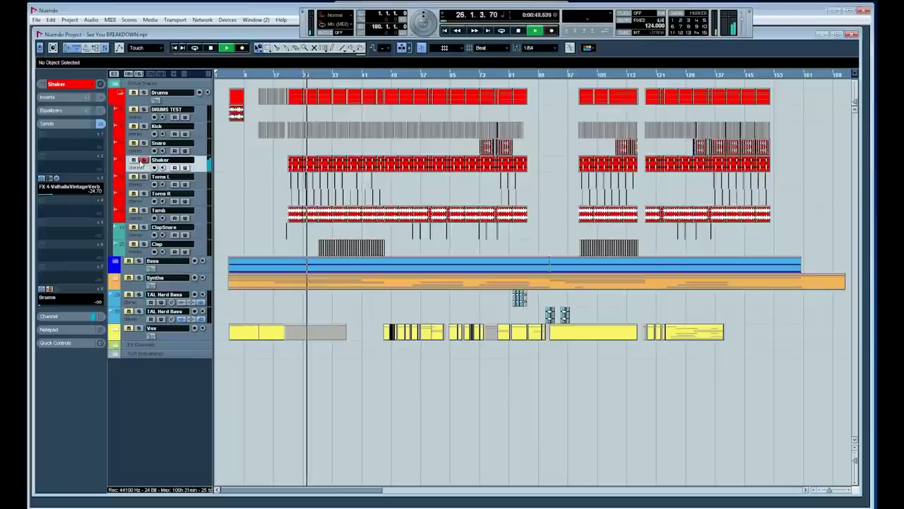
left_click(142, 178)
left_click(145, 197, "shift")
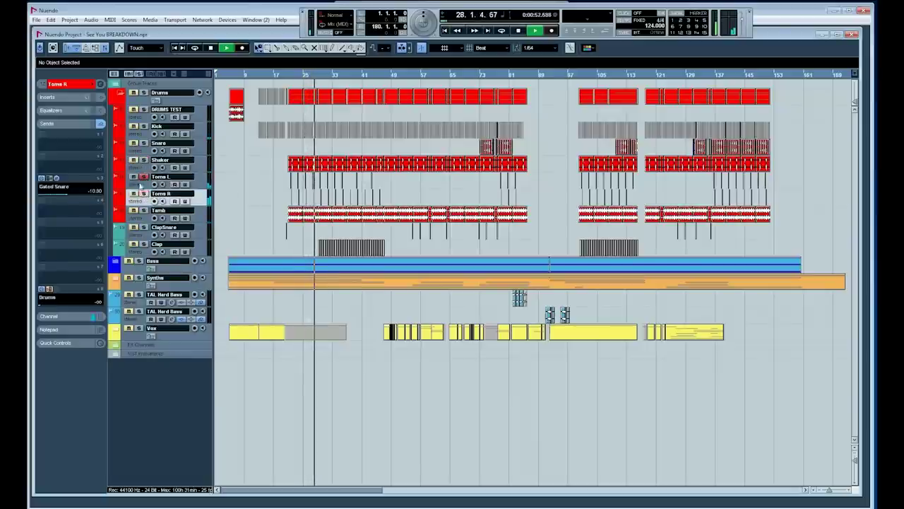
left_click(143, 211)
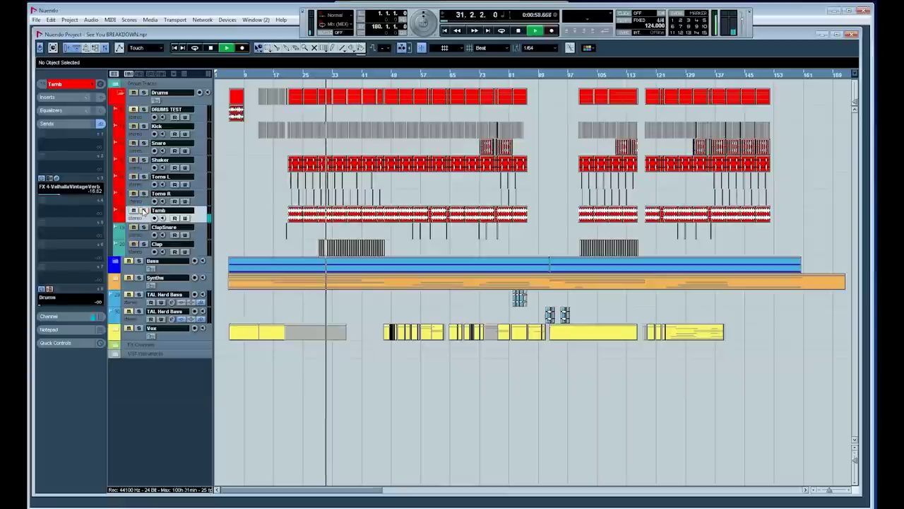
left_click(142, 245)
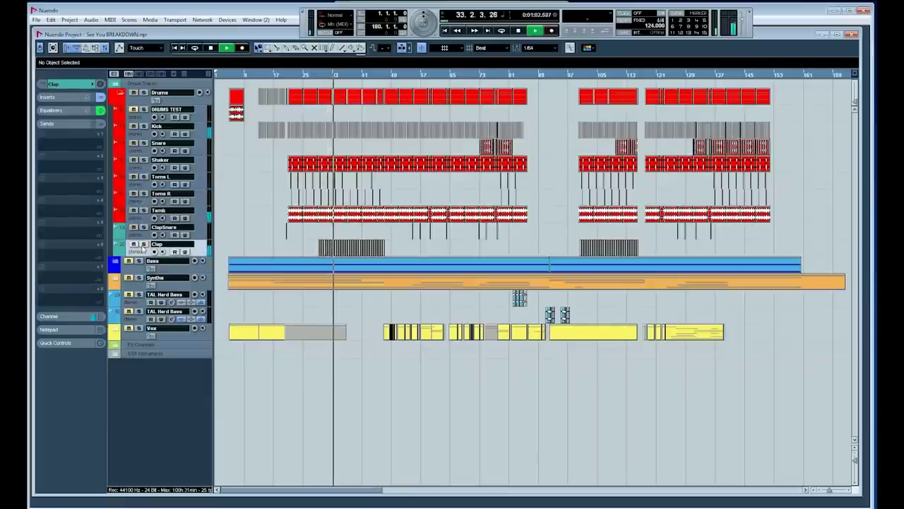
- Show the insert effects of the Kick track and compare them with those of the Shaker and Tamb tracks
left_click(134, 130)
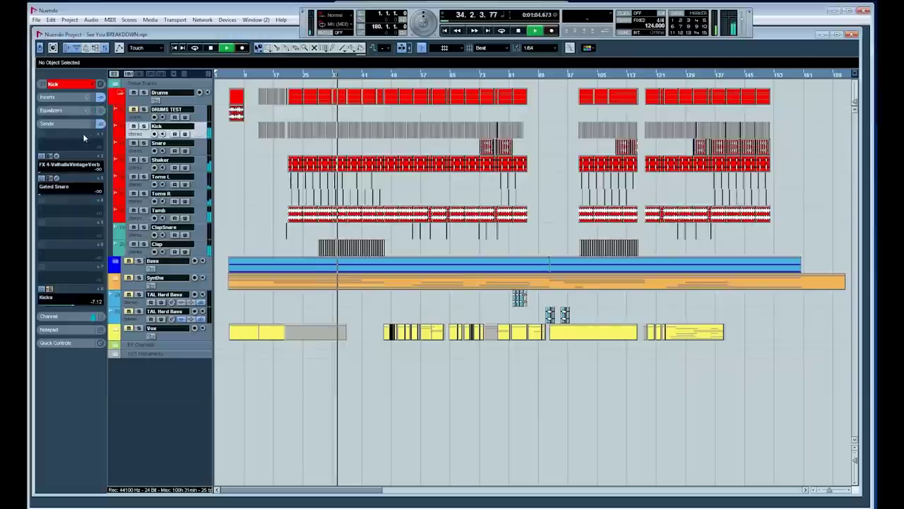
left_click(67, 97)
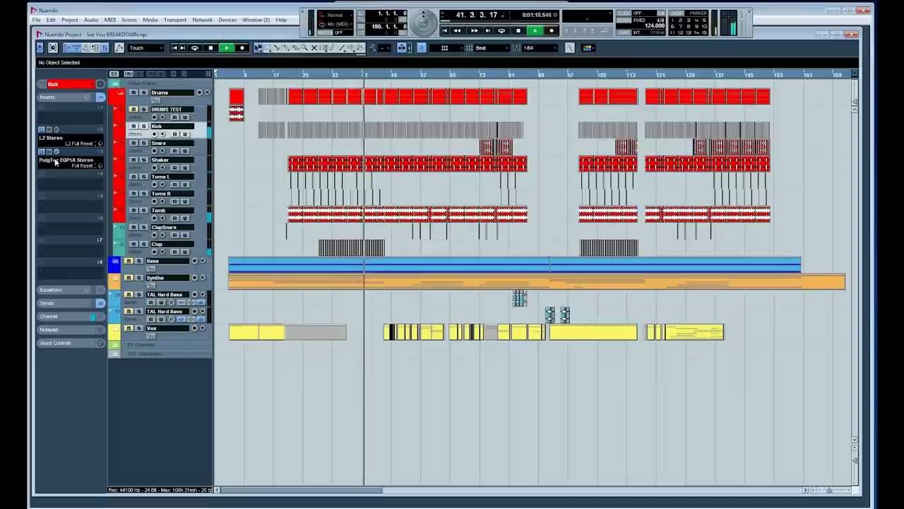
left_click(202, 165)
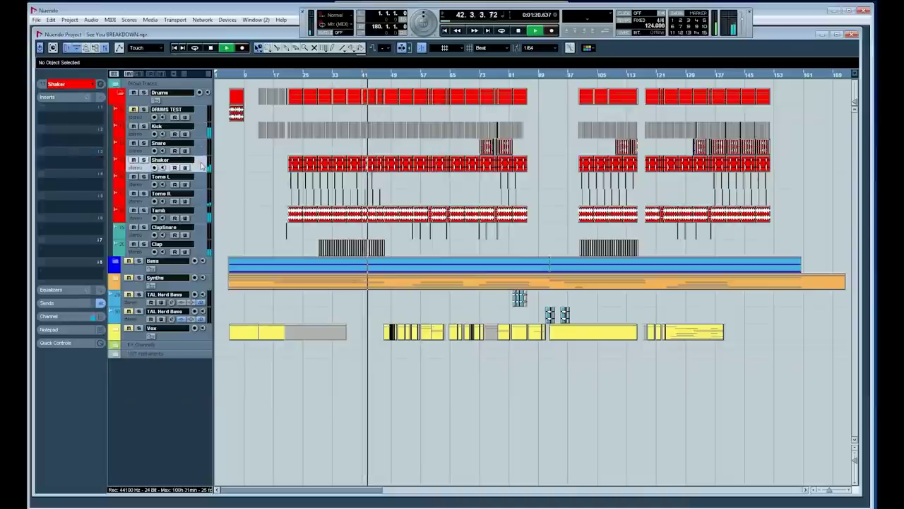
left_click(201, 216)
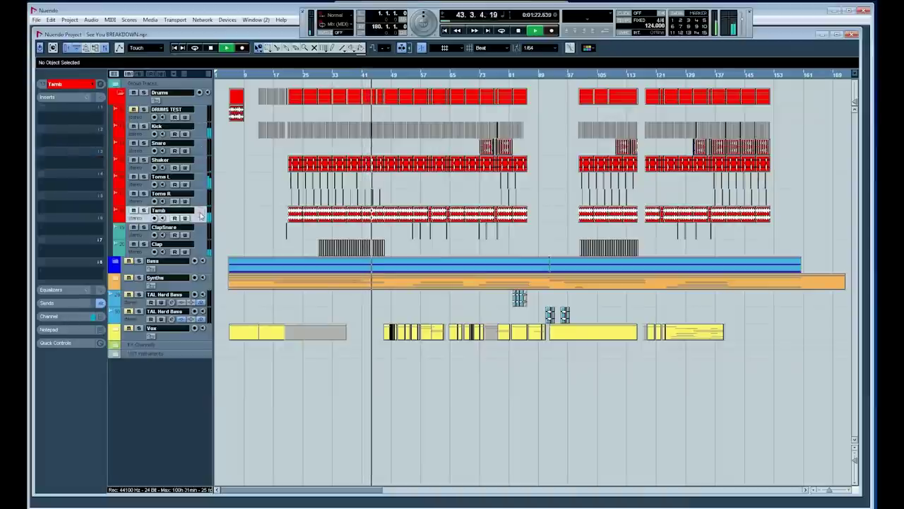
left_click(199, 168)
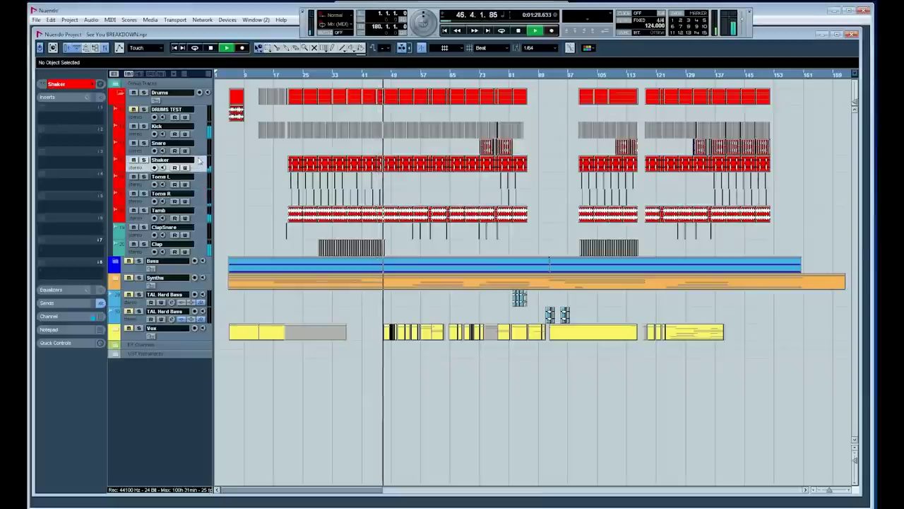
- Show the sends of the Snare track and compare them with those of the Kick track
key("Up")
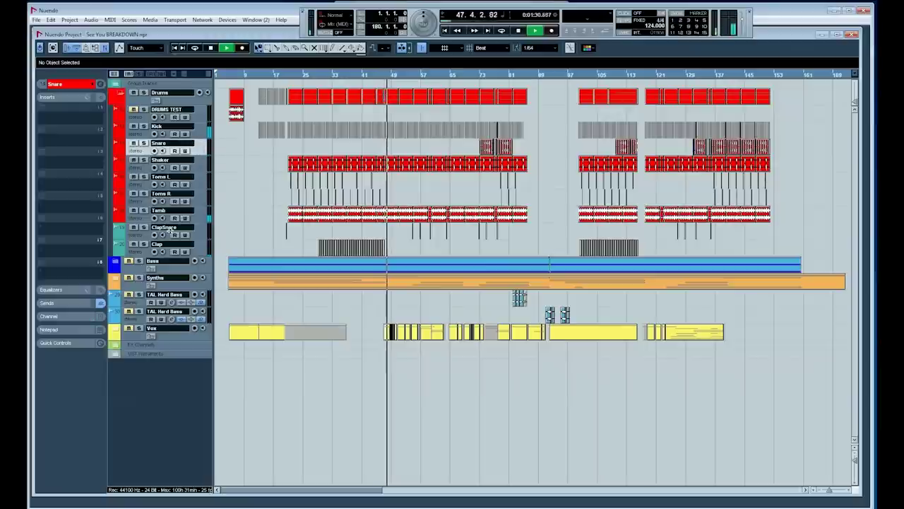
left_click(60, 303)
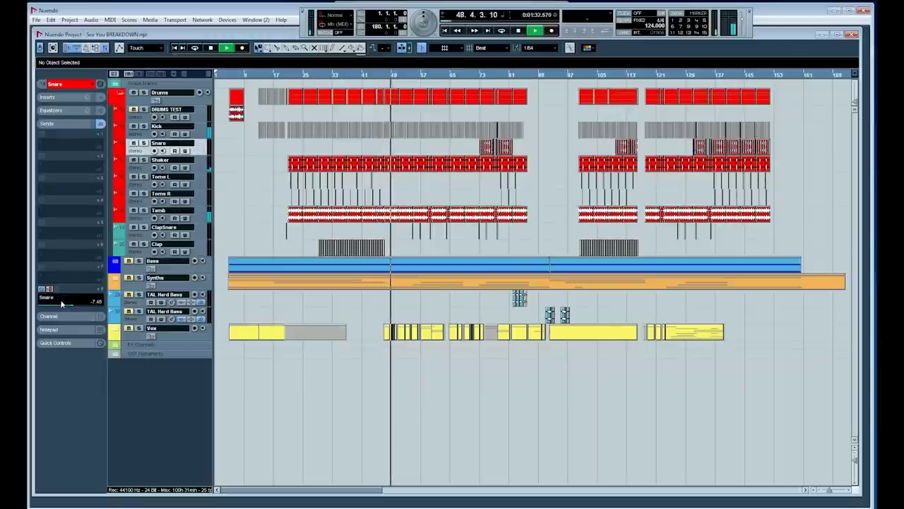
left_click(203, 132)
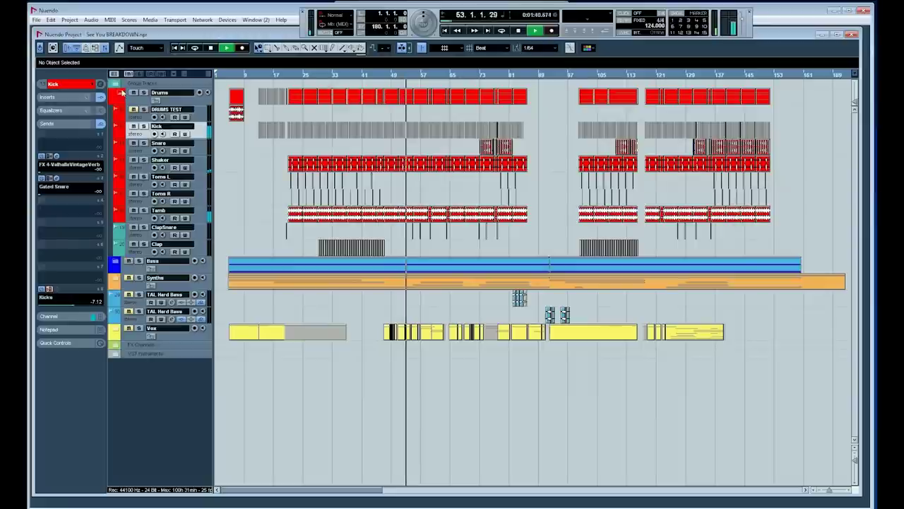
- Collapse the Drums folder, expand the Bass folder and examine the channel settings of both OBX bass tracks
left_click(117, 93)
left_click(116, 111)
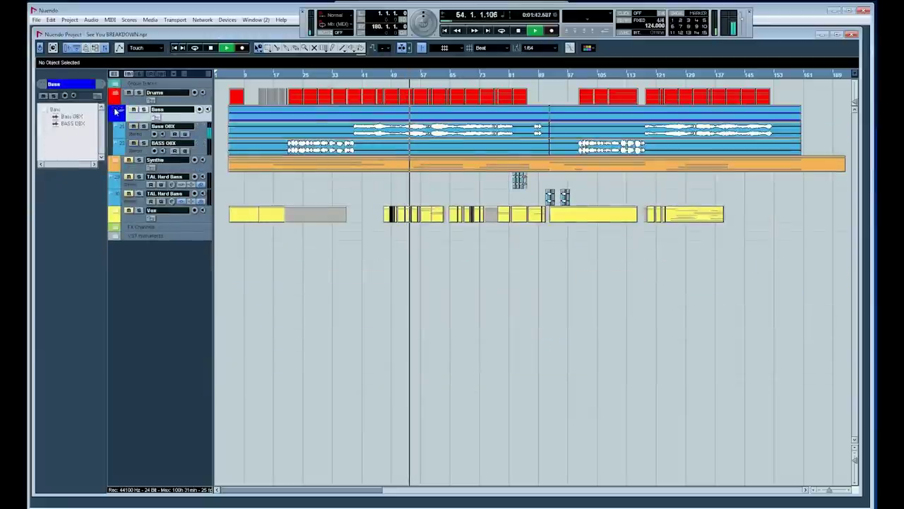
left_click(200, 135)
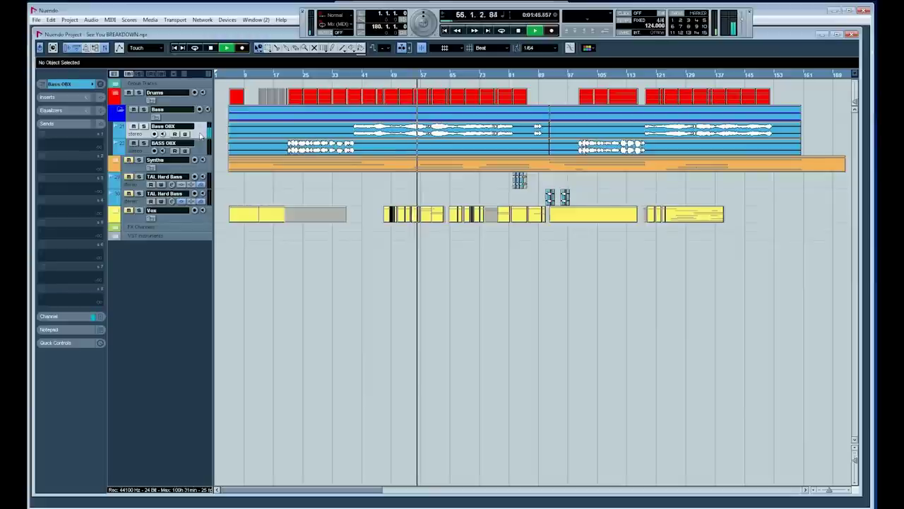
left_click(202, 152)
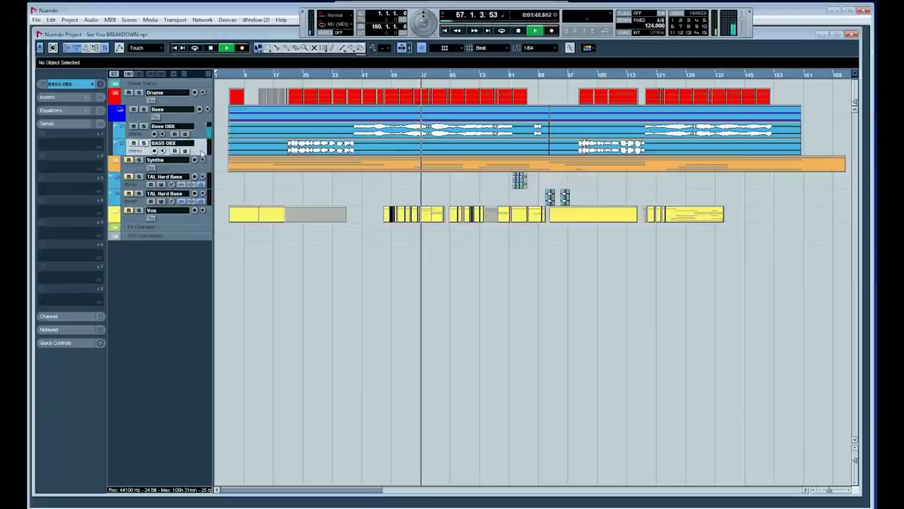
- Stop playback with the Drums folder collapsed and return to the channel settings of the upper Bass OBX track
left_click(200, 133)
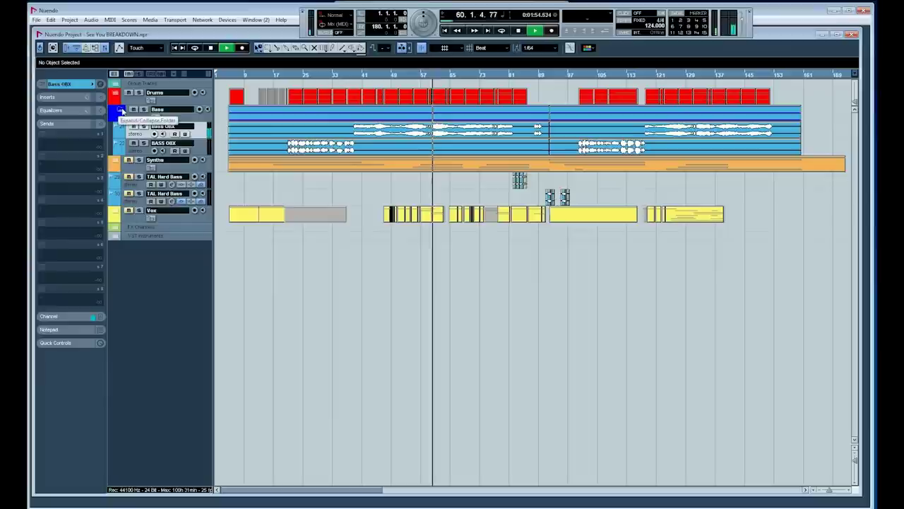
left_click(117, 95)
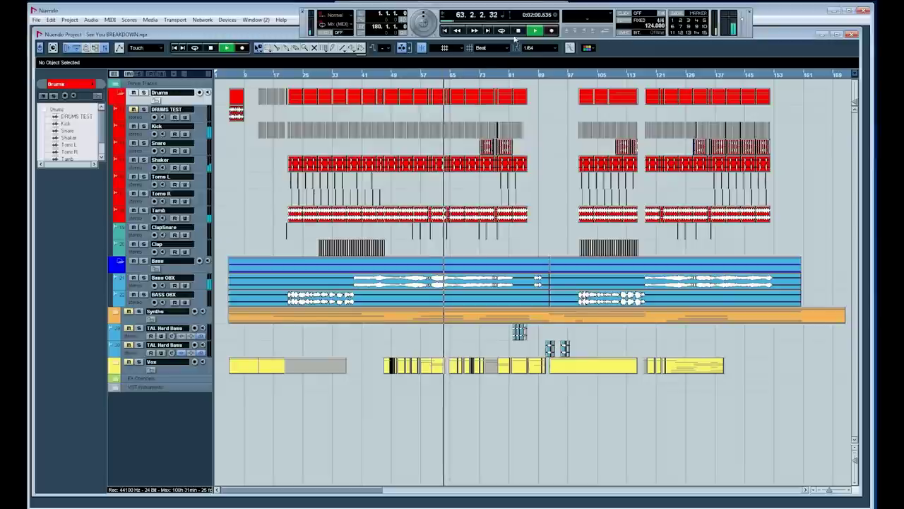
left_click(518, 31)
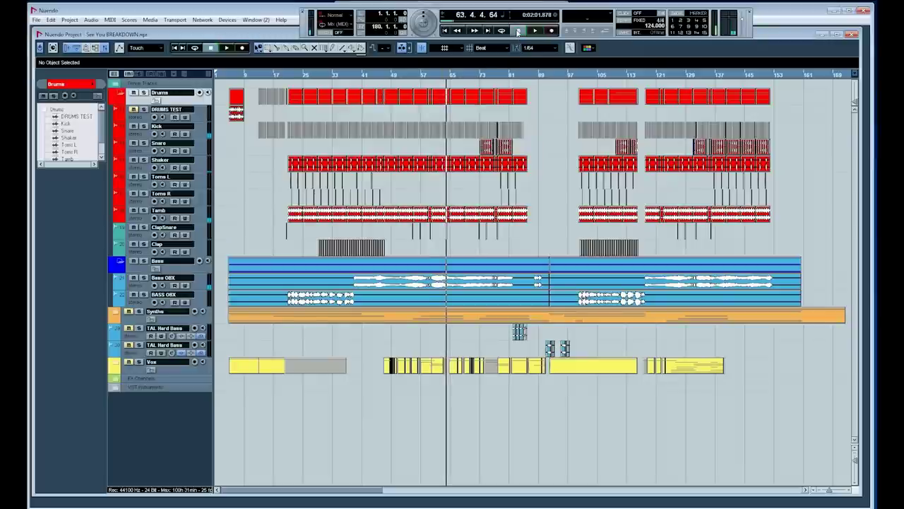
left_click(121, 95)
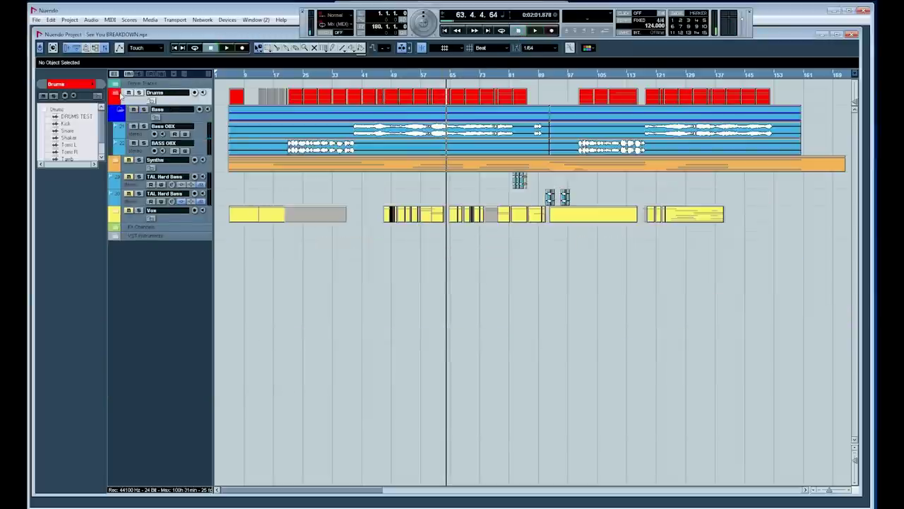
left_click(200, 134)
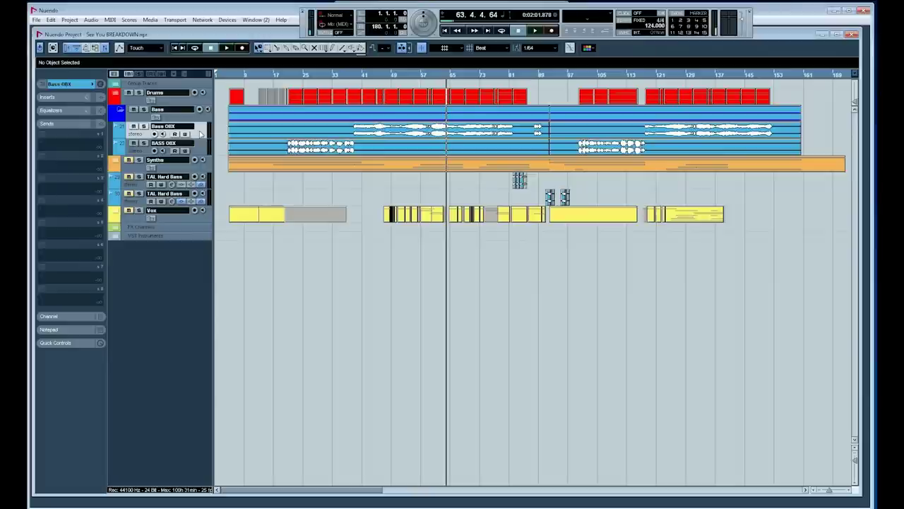
- Show the Obxd, TAL-Sampler and PG-8X interfaces from the VST Instruments rack and return to the project
key("F11")
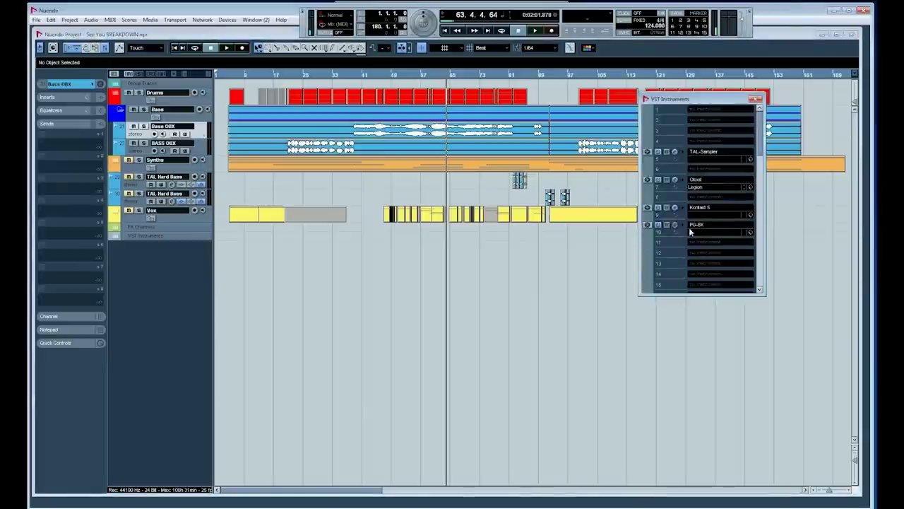
left_click(675, 180)
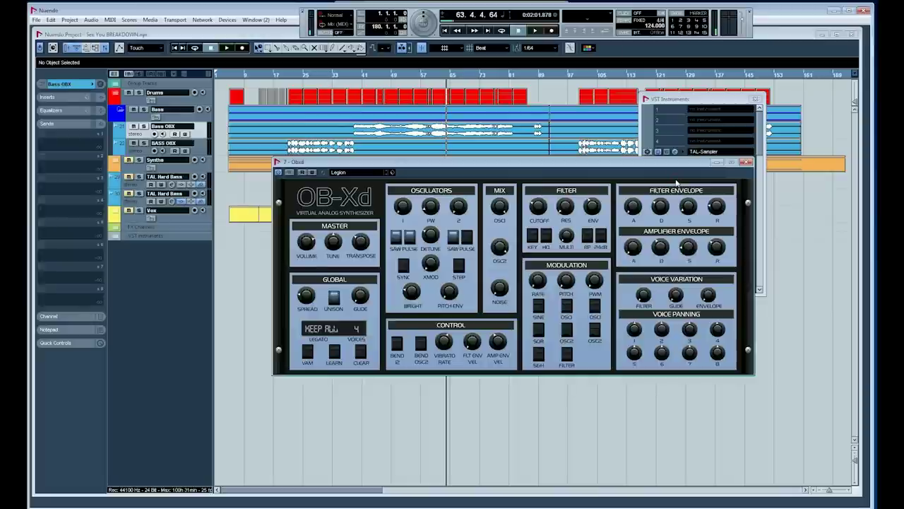
left_click(748, 163)
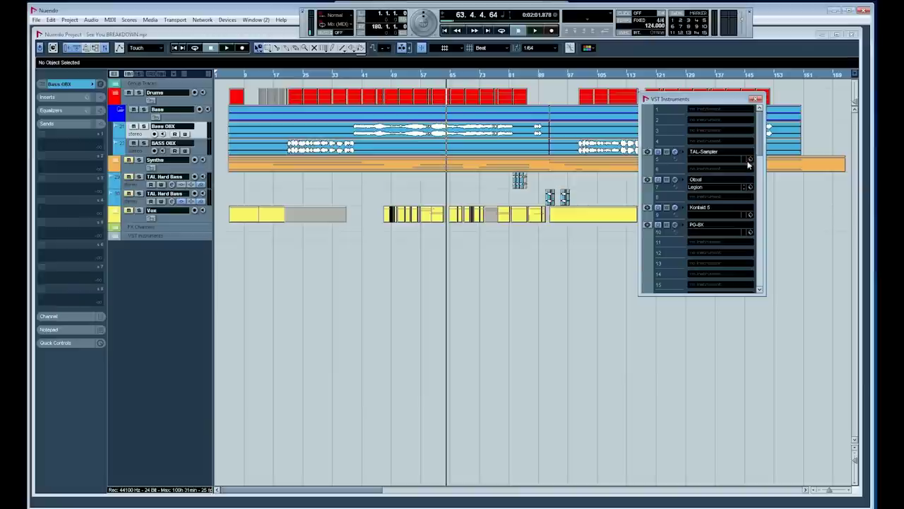
left_click(675, 152)
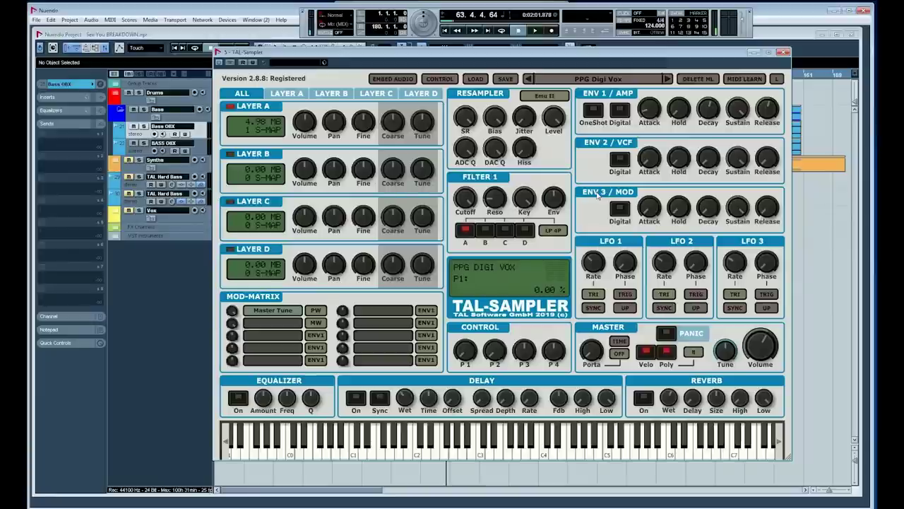
left_click(785, 53)
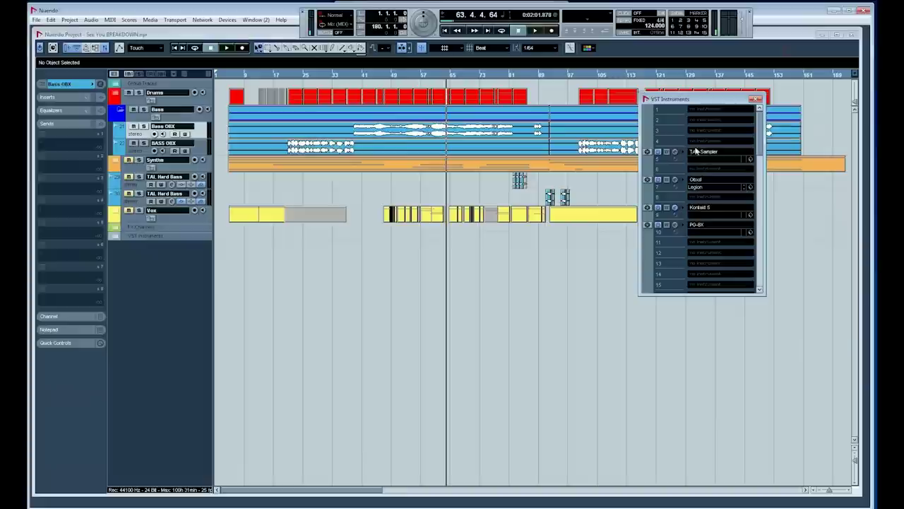
left_click(676, 225)
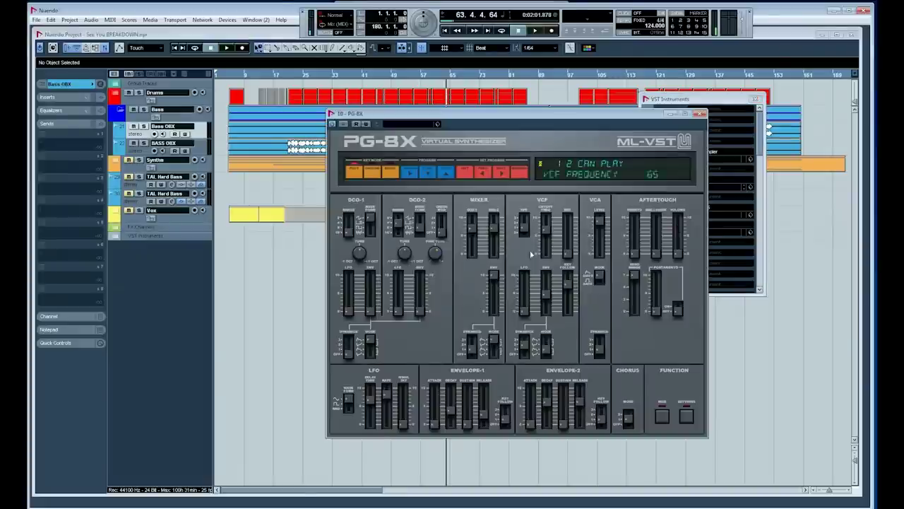
left_click(698, 115)
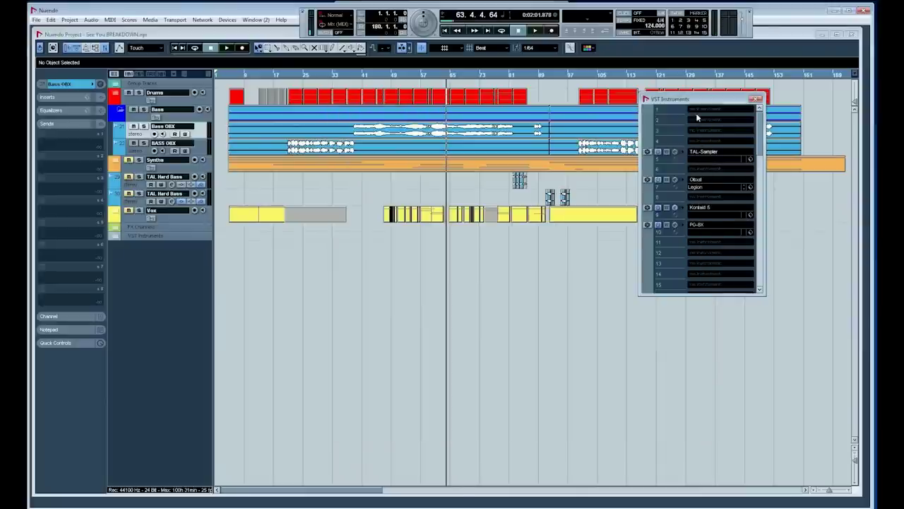
left_click(376, 287)
- Collapse the Bass folder, expand the Synths folder and audition the PG-8X Bells track during playback from about bar 43
key("Left")
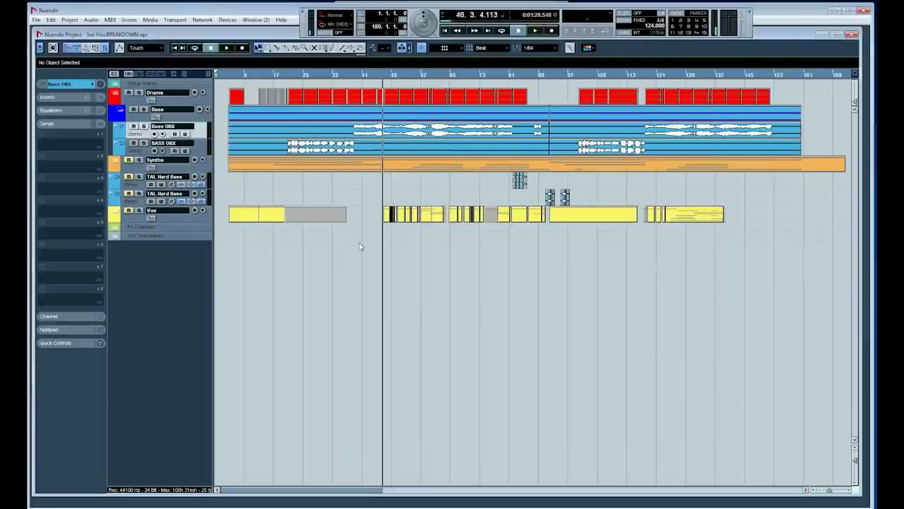
key("Left")
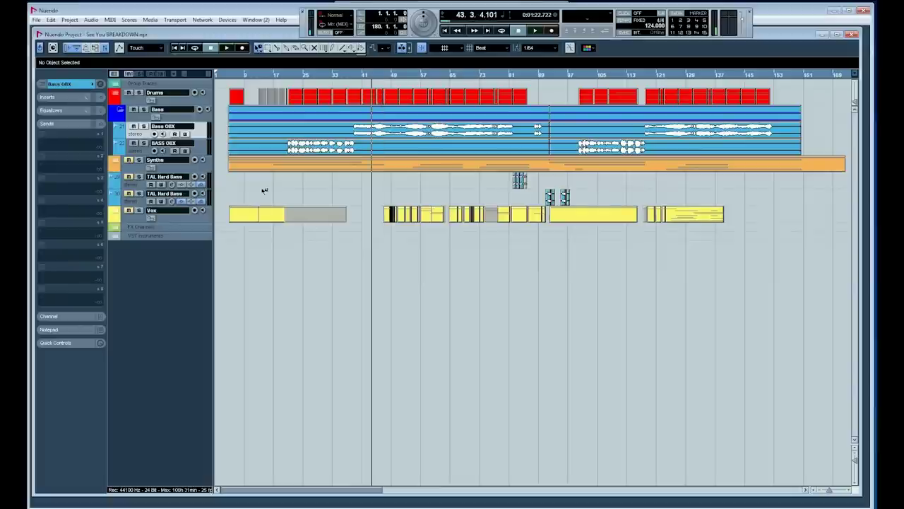
left_click(121, 111)
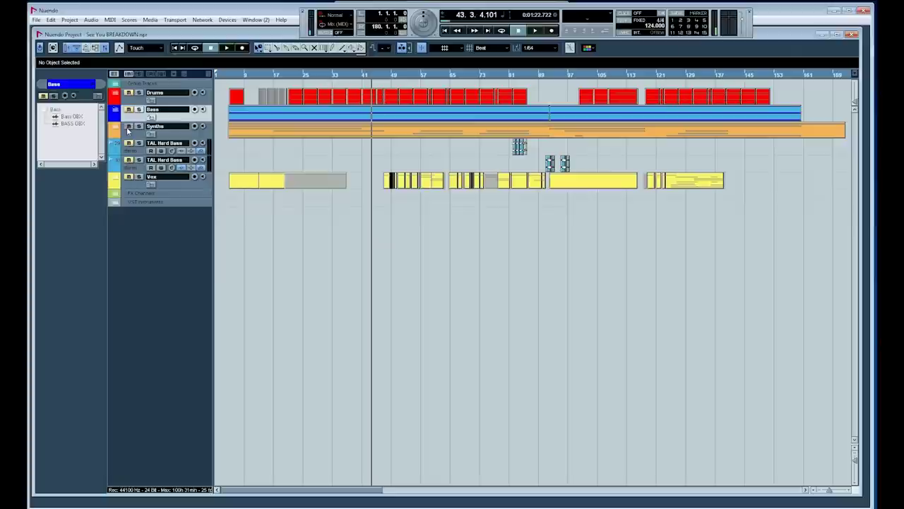
key("space")
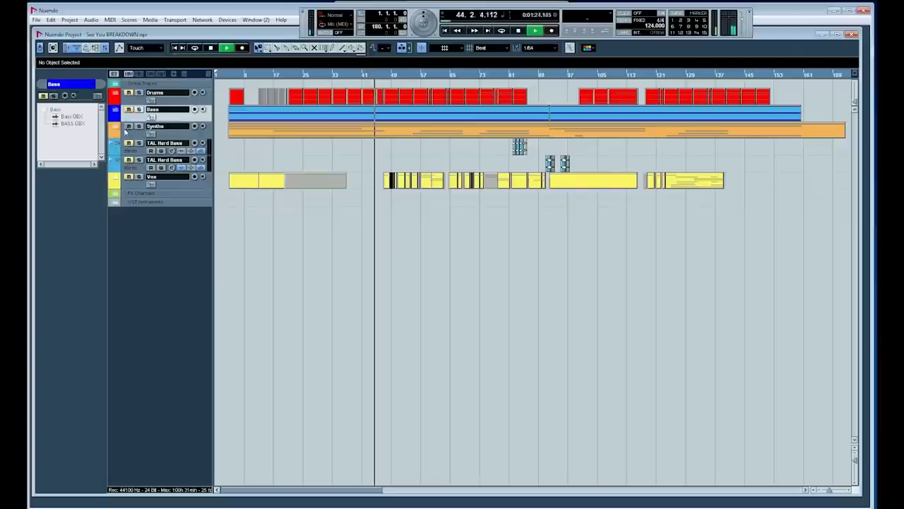
left_click(127, 129)
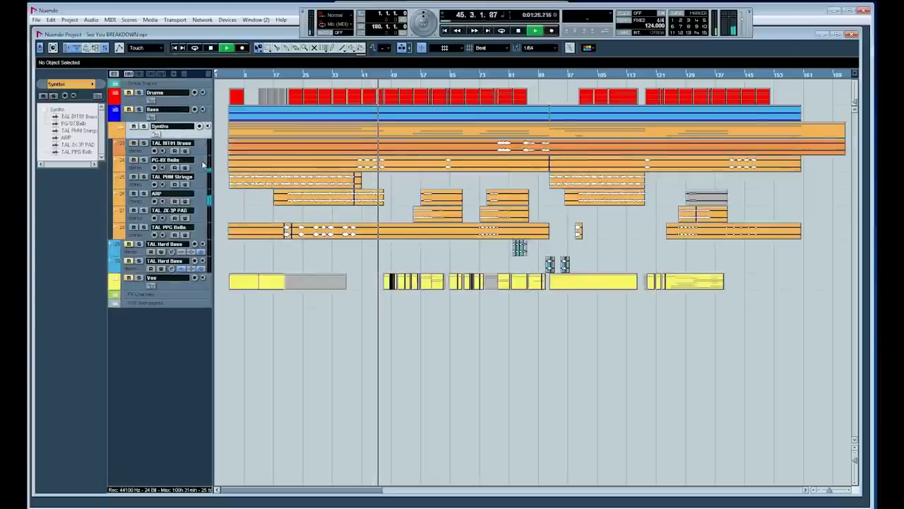
left_click(140, 162)
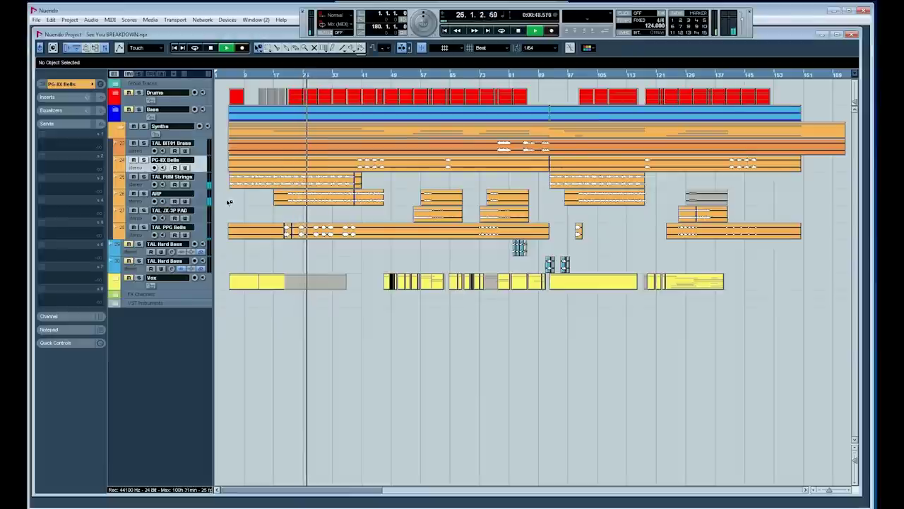
- Expand the Vox folder, audition the Kontakt vocal track in solo from about bar 5 and collapse the folder again
left_click(116, 281)
left_click(115, 280)
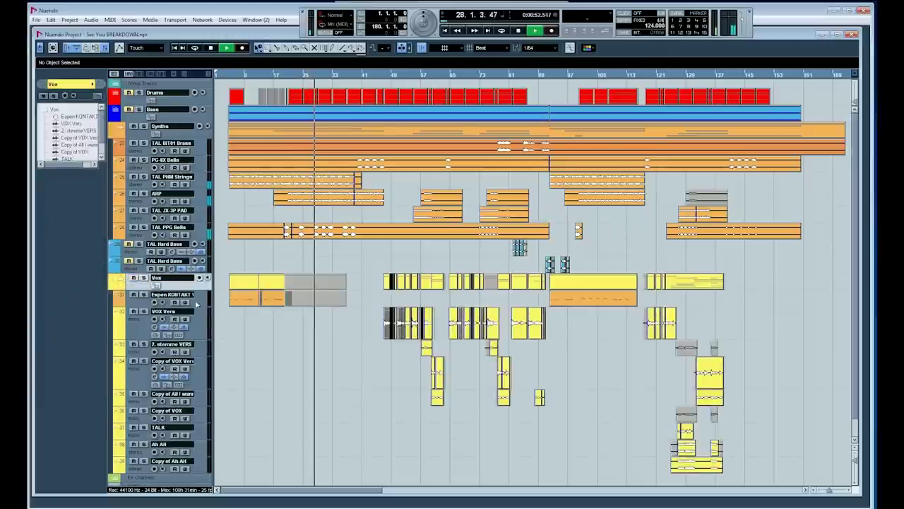
key("3")
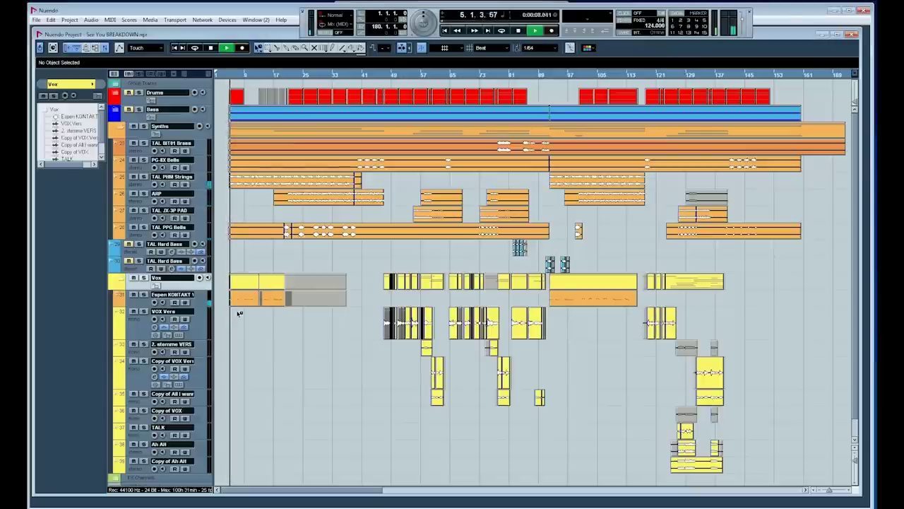
left_click(146, 300)
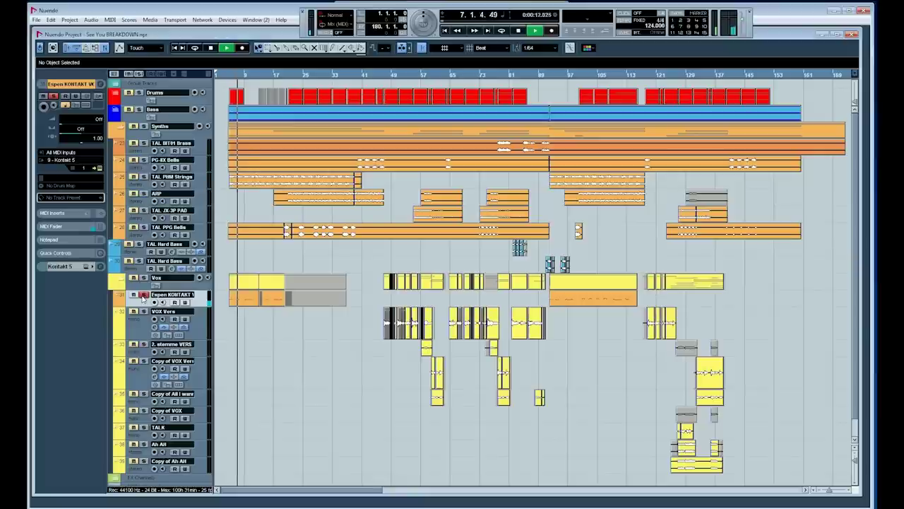
left_click(144, 295)
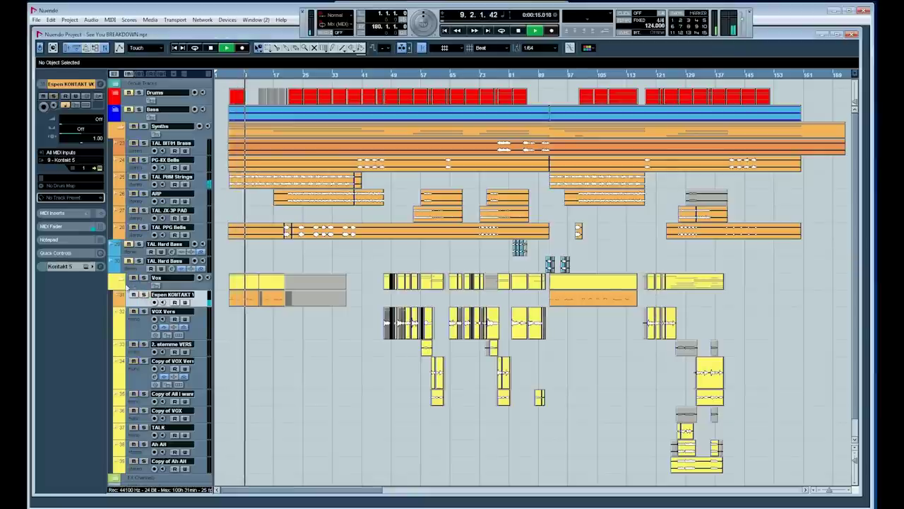
left_click(118, 280)
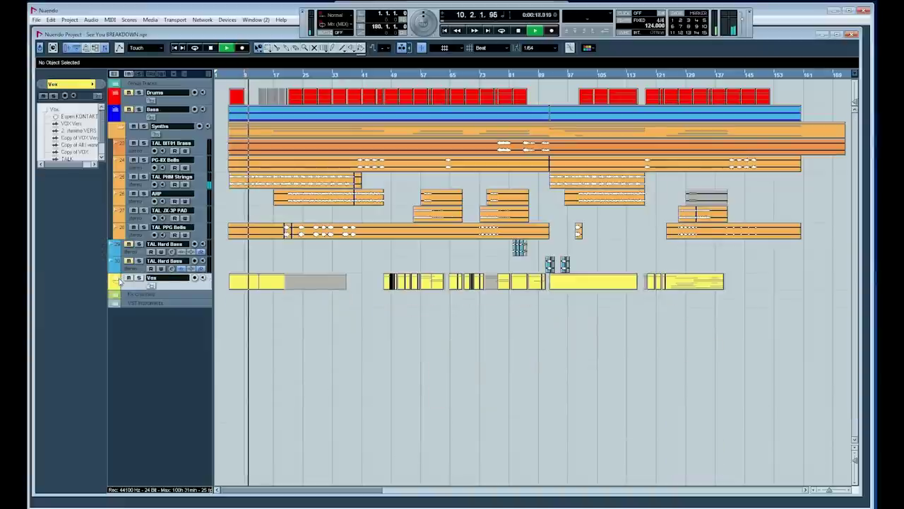
- Play the arrangement through the section around bars 52 to 64, stop it and collapse the Synths folder
key("KP_Add")
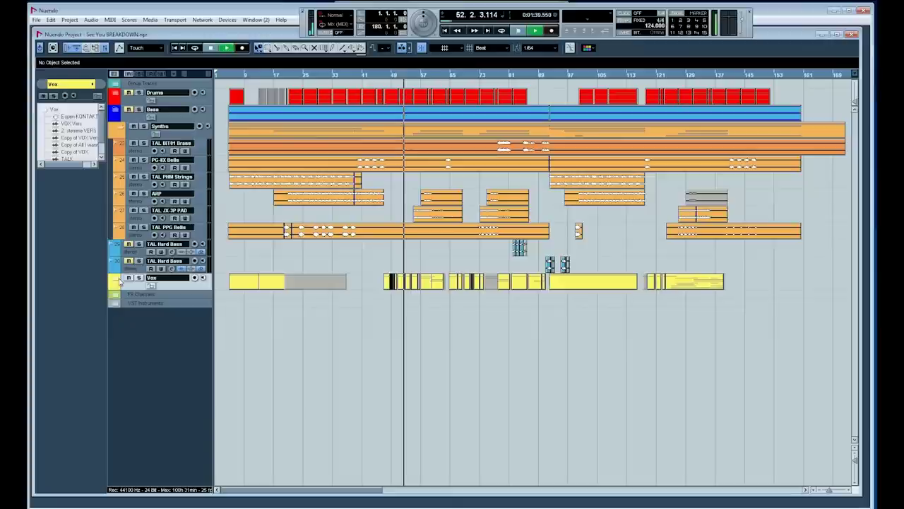
key("space")
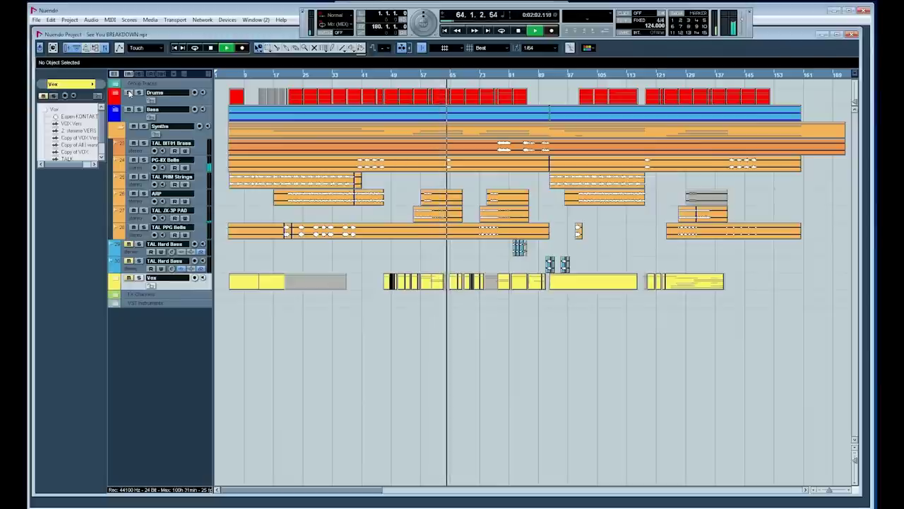
key("space")
left_click(120, 126)
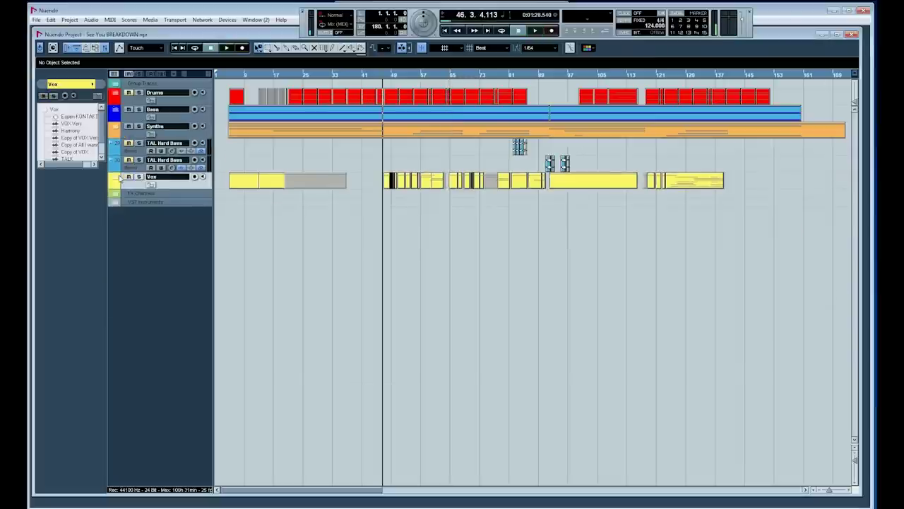
- Expand the Vox folder, play the VOX Vers track from about bar 46 and examine its sends and the H3000 Factory effect
left_click(120, 179)
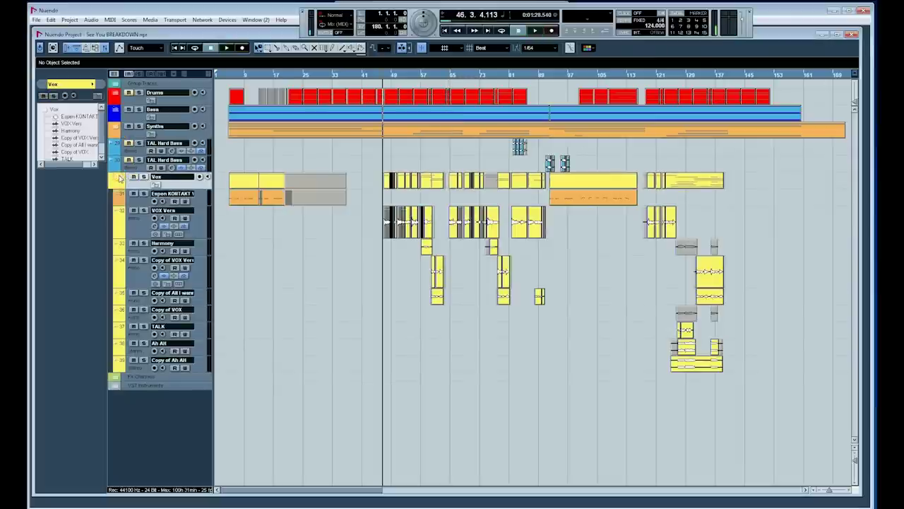
left_click(202, 222)
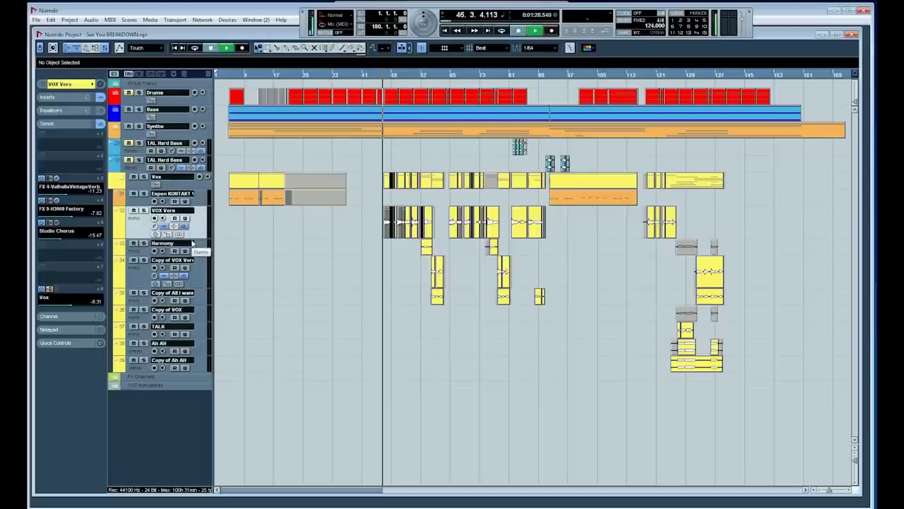
key("space")
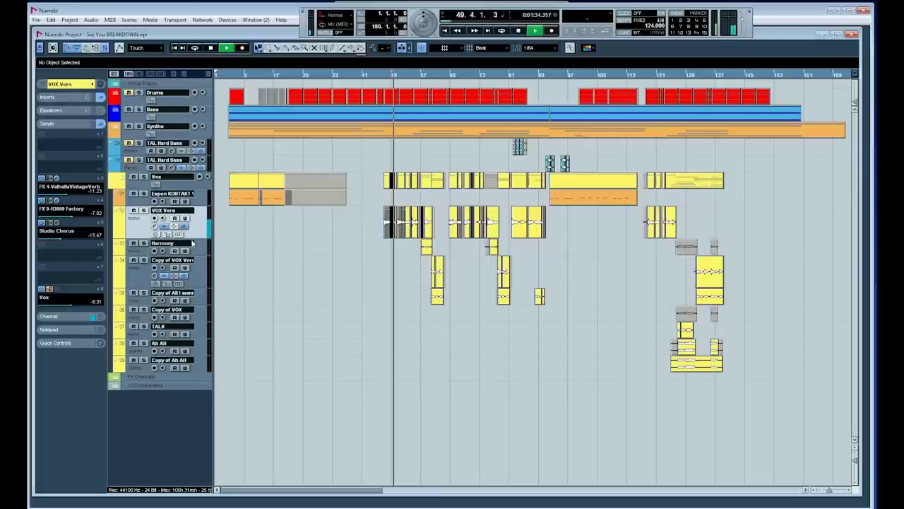
left_click(55, 201)
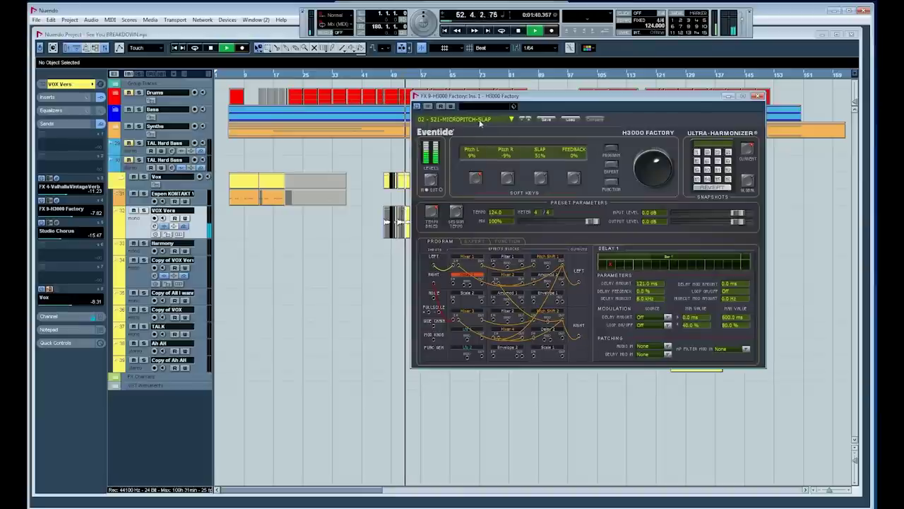
left_click(758, 95)
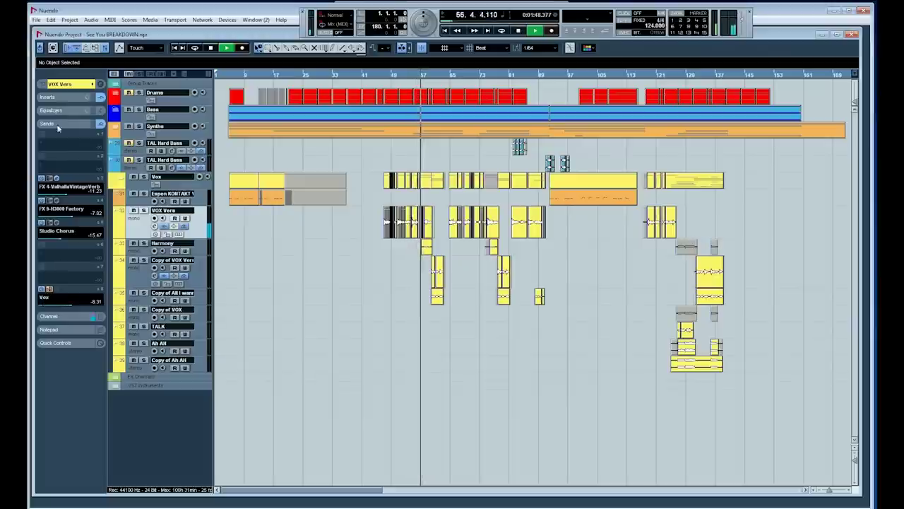
- Show the insert effects of the VOX Vers track, stop playback and examine the vocal clips around bar 80 up close
left_click(48, 97)
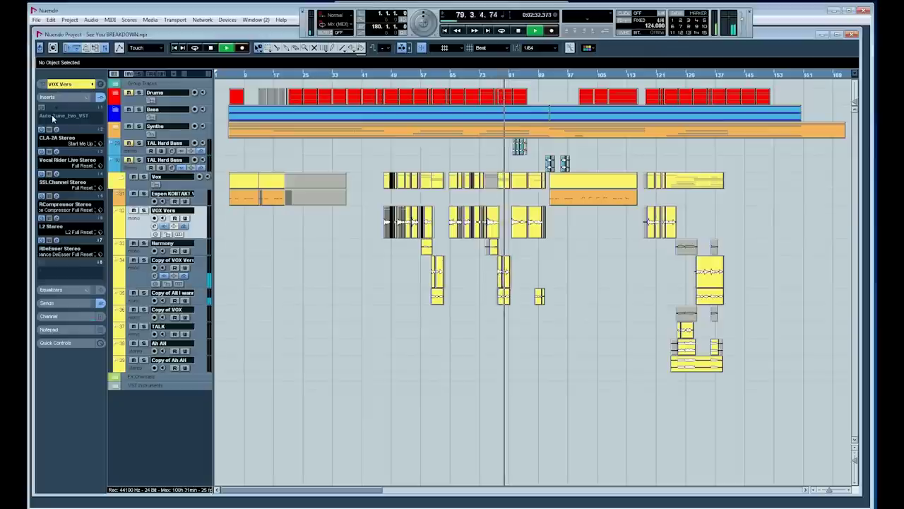
key("space")
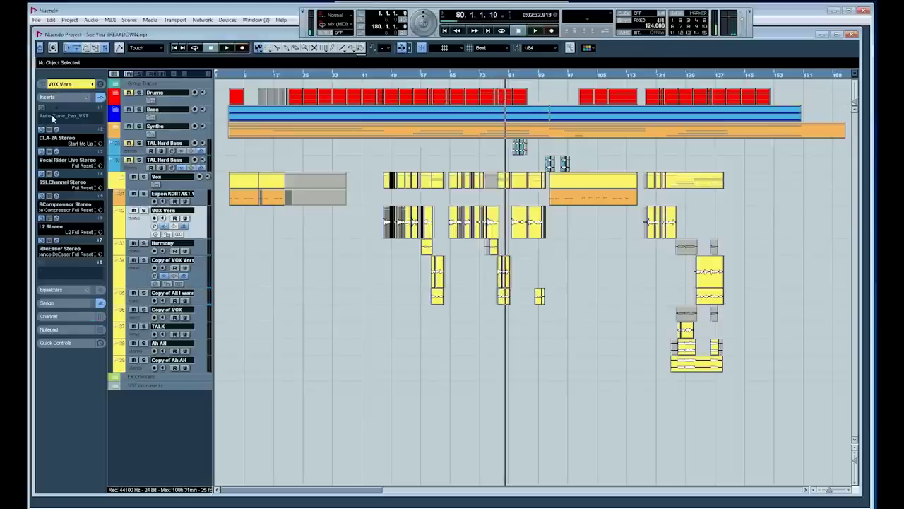
key("h")
key("h")
key("h")
key("h")
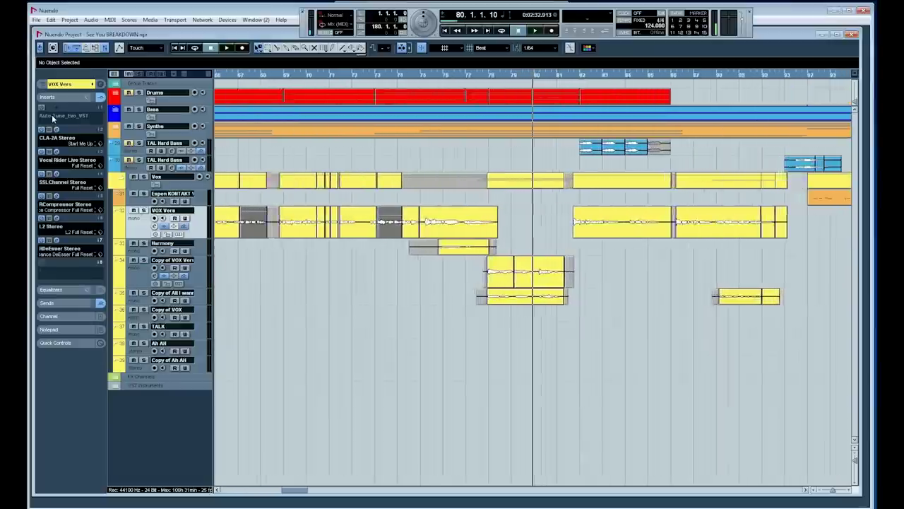
key("h")
key("h")
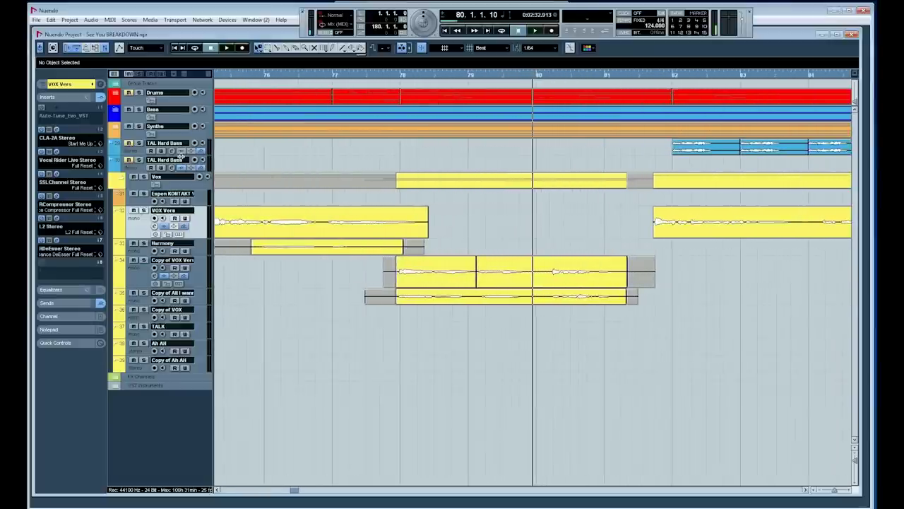
- Replay the vocal passage around bars 76 to 78 in the full mix several times and stop playback
key("KP_Subtract")
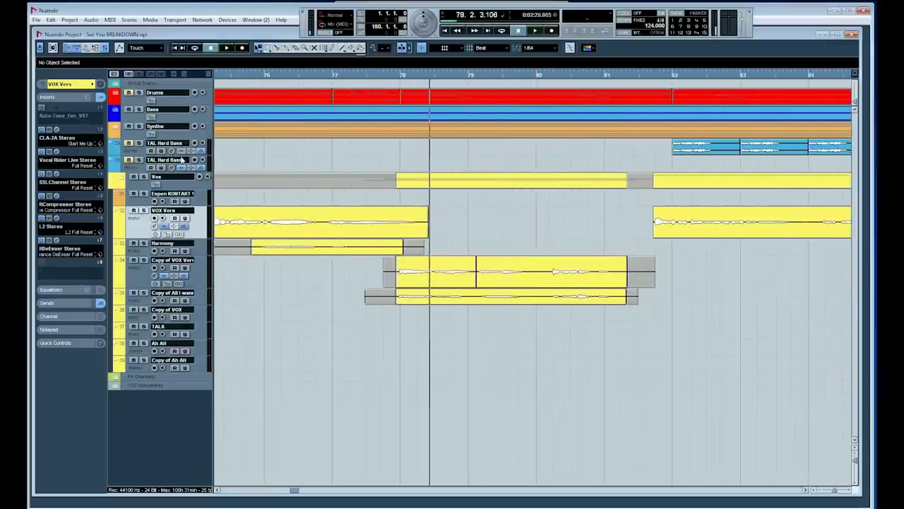
key("space")
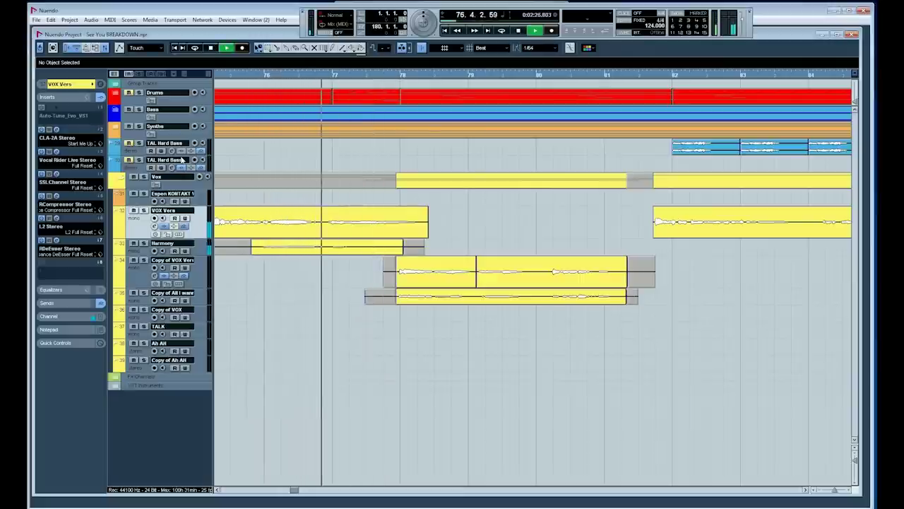
key("space")
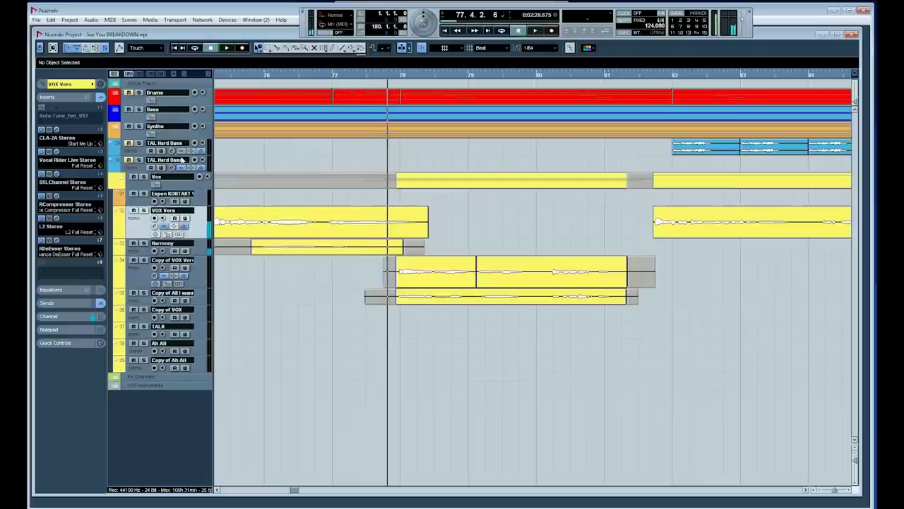
key("KP_Subtract")
key("space")
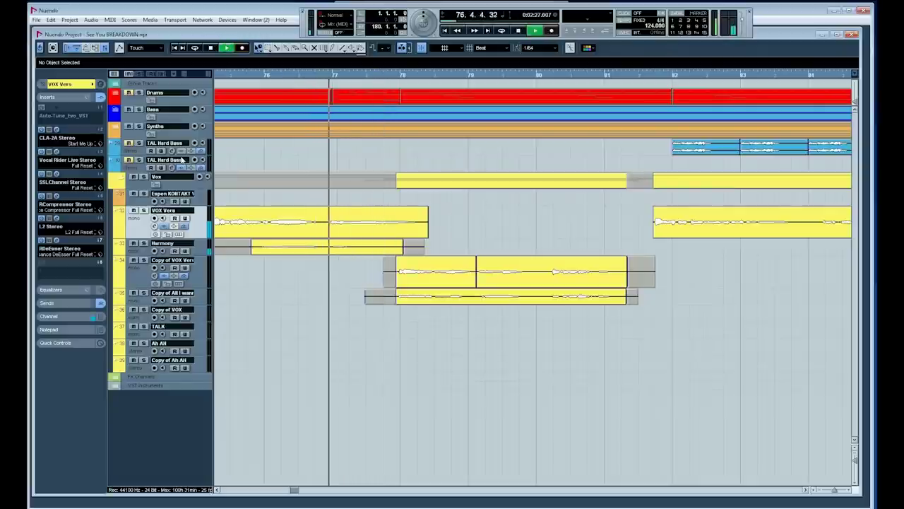
key("space")
- Solo the VOX Vers track and compare bars 76 to 78 without and with its Auto-Tune insert active
left_click(143, 210)
key("space")
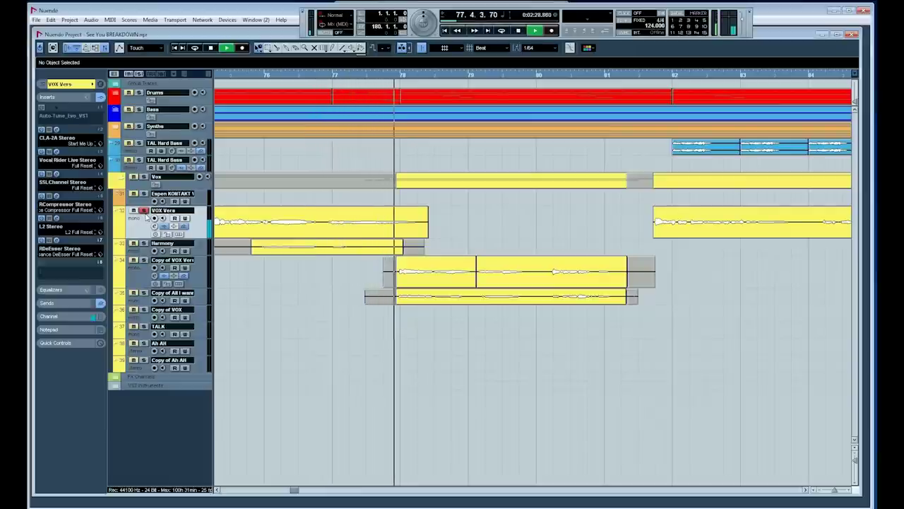
key("space")
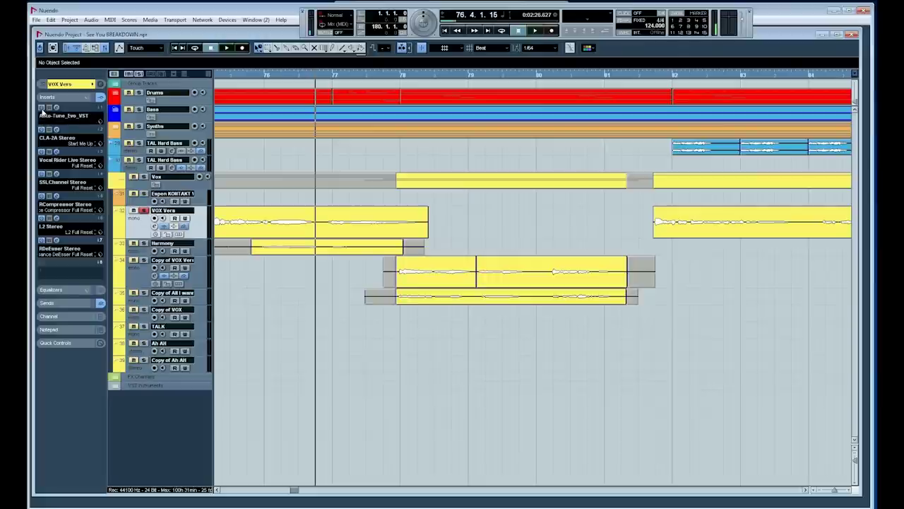
key("space")
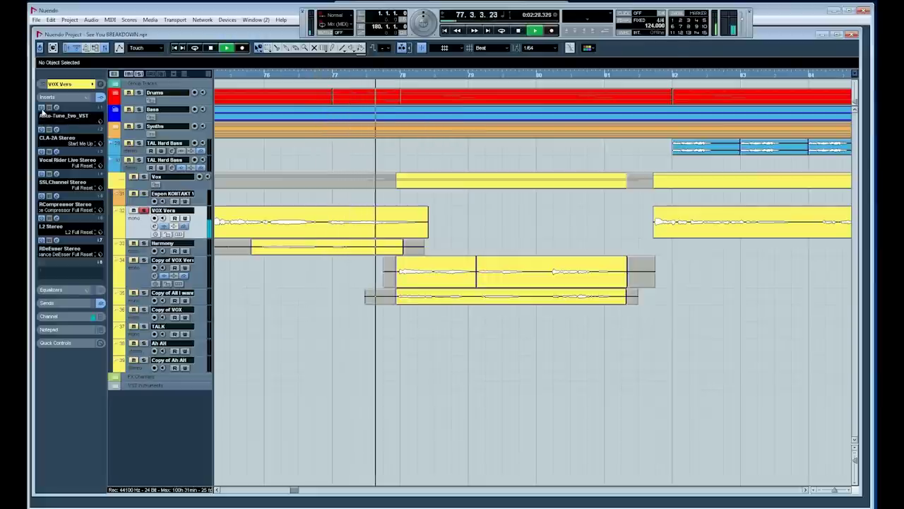
key("space")
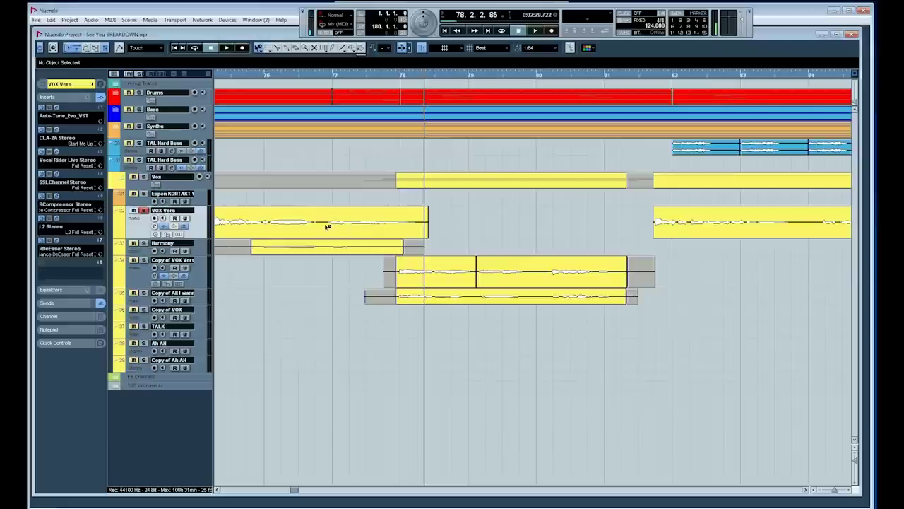
- Set the grid type to Use Quantize, split the VOX Vers clip at about 76.4.2.90 and select its second part
left_click(491, 48)
left_click(497, 78)
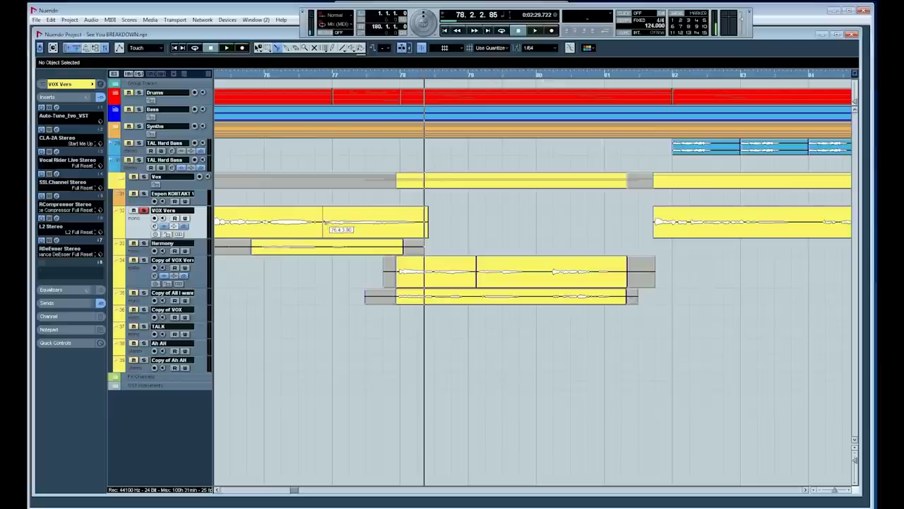
left_click(324, 222, "alt")
left_click(372, 231)
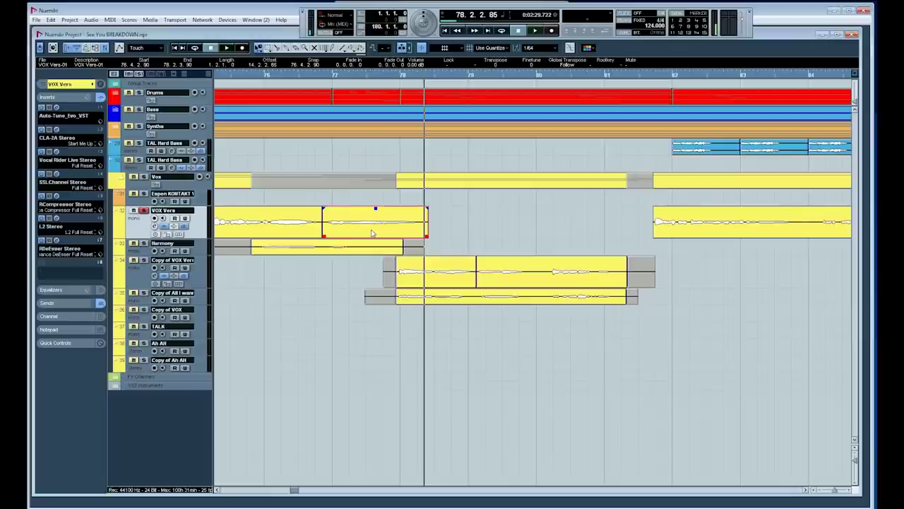
- Try a Pitch Shift with the fine tune at 10 cents on the split-off VOX Vers clip and leave the dialog
key("ctrl+p")
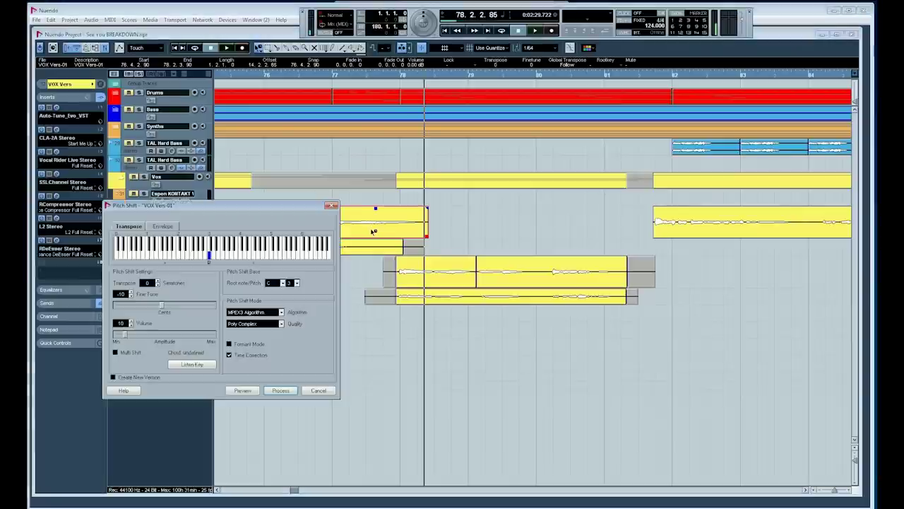
left_click_drag(267, 205, 281, 156)
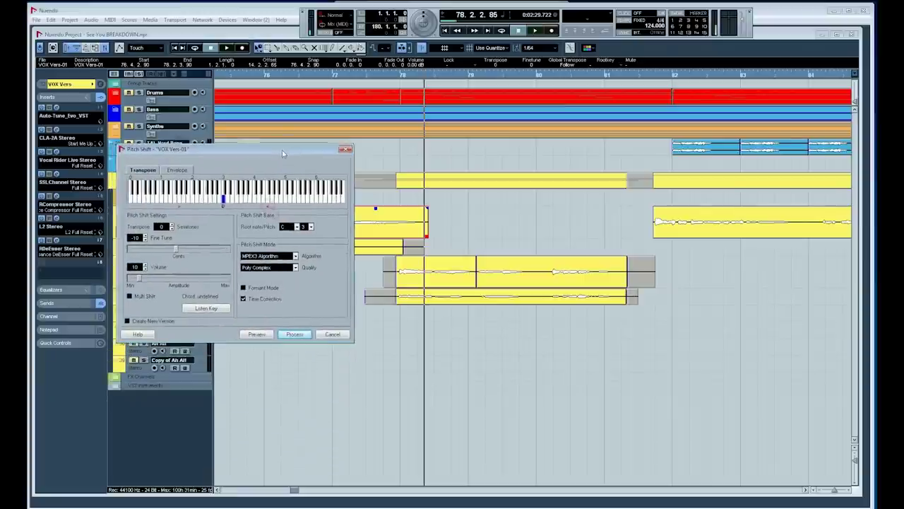
left_click(145, 236)
left_click(146, 236)
left_click(146, 236)
double_click(135, 238)
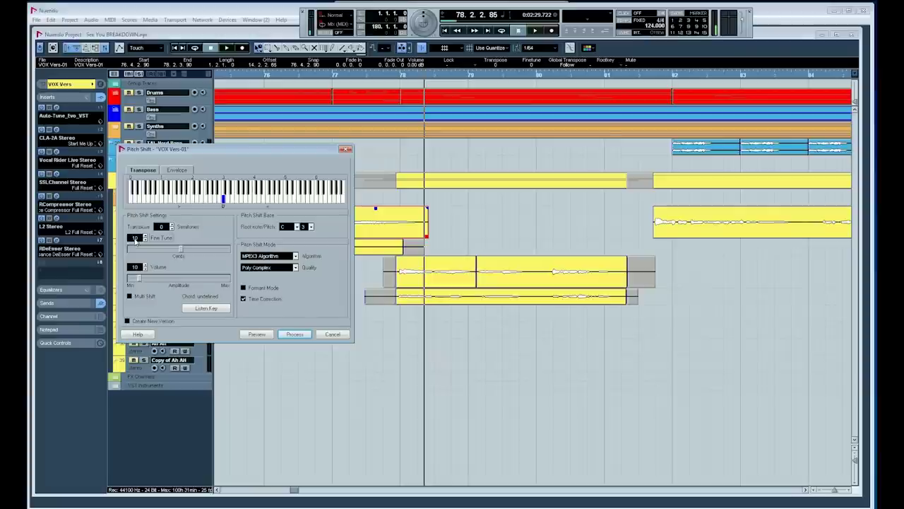
left_click(295, 334)
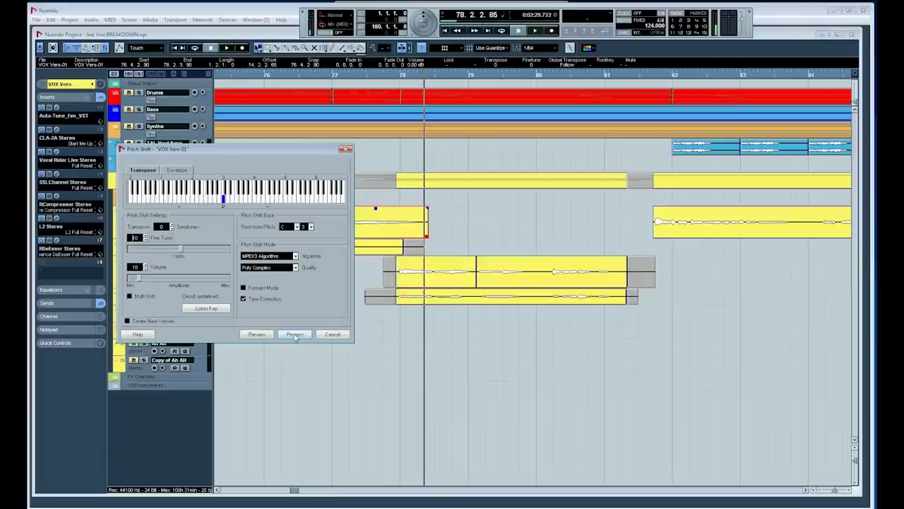
left_click(325, 334)
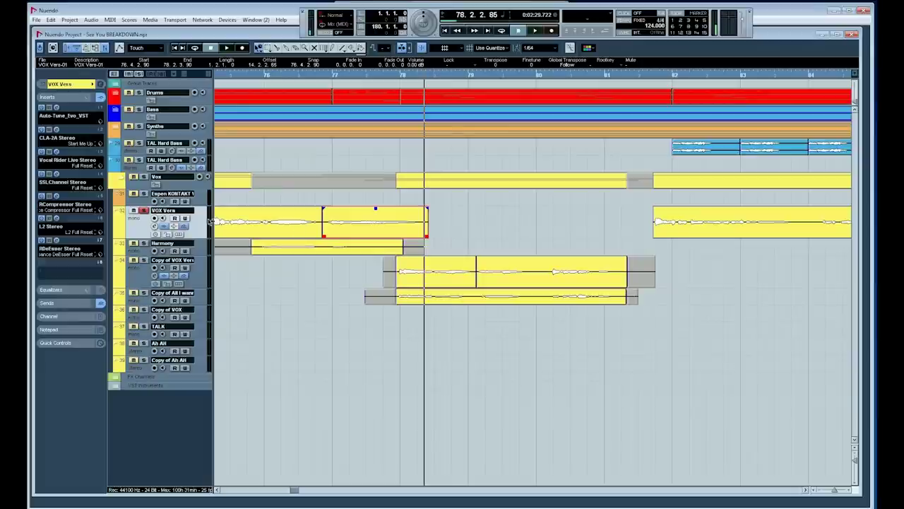
- Turn off solo and Auto-Tune on the VOX Vers track and play the full mix from bar 78 to about 90
left_click(144, 211)
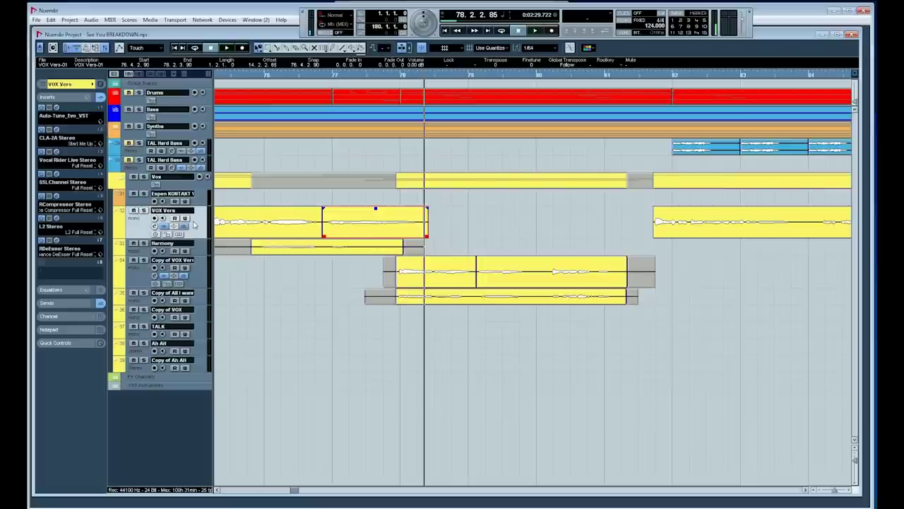
left_click(48, 108)
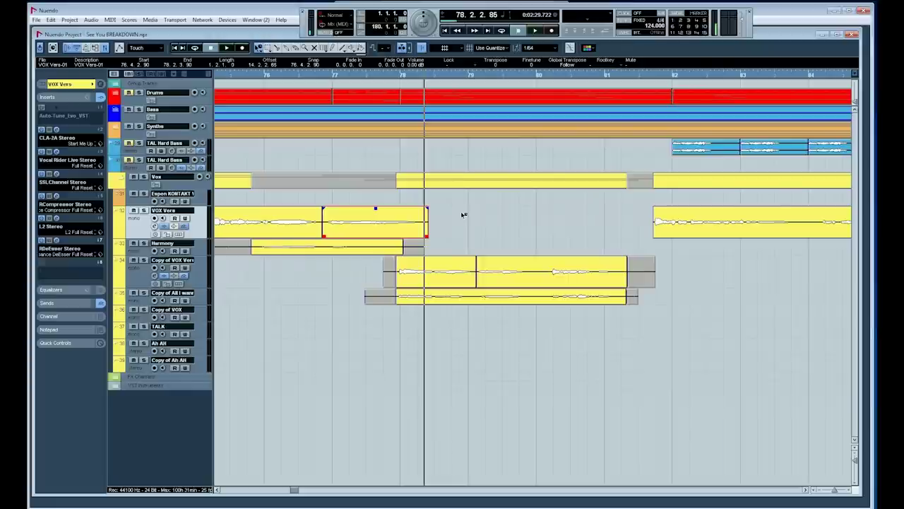
key("shift+f")
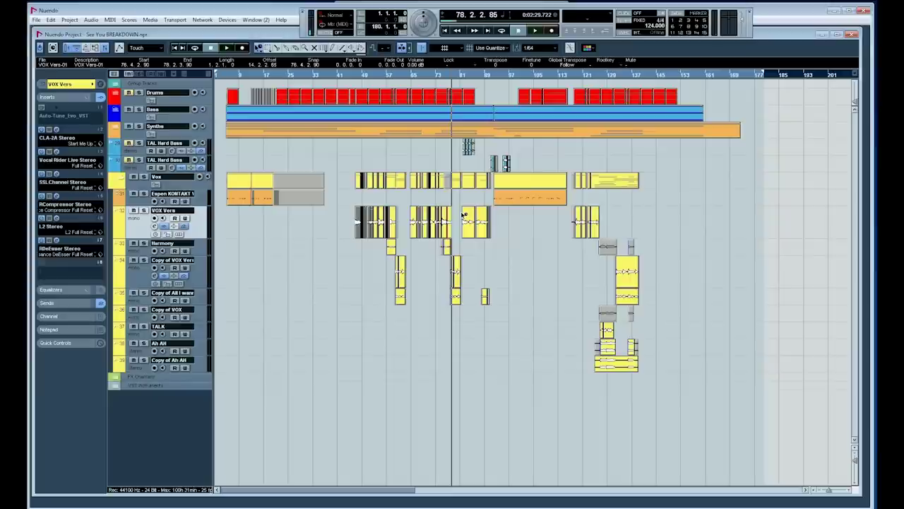
key("space")
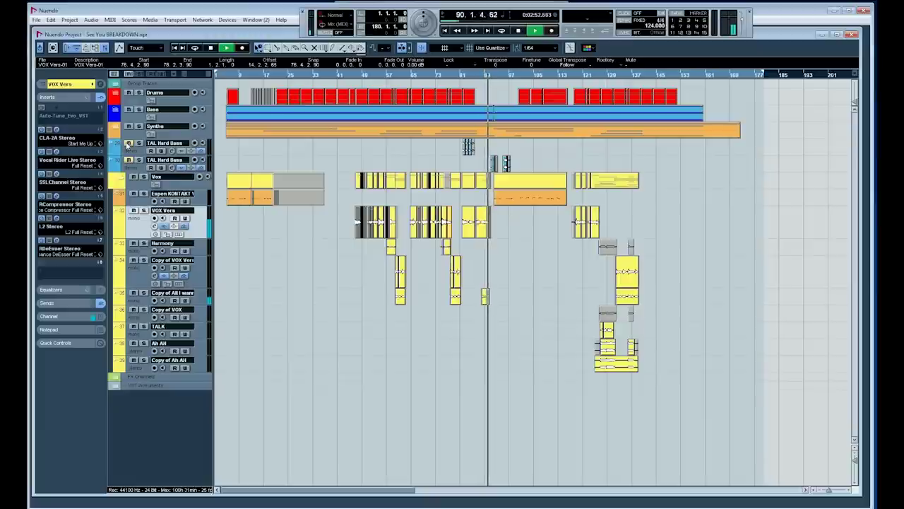
key("space")
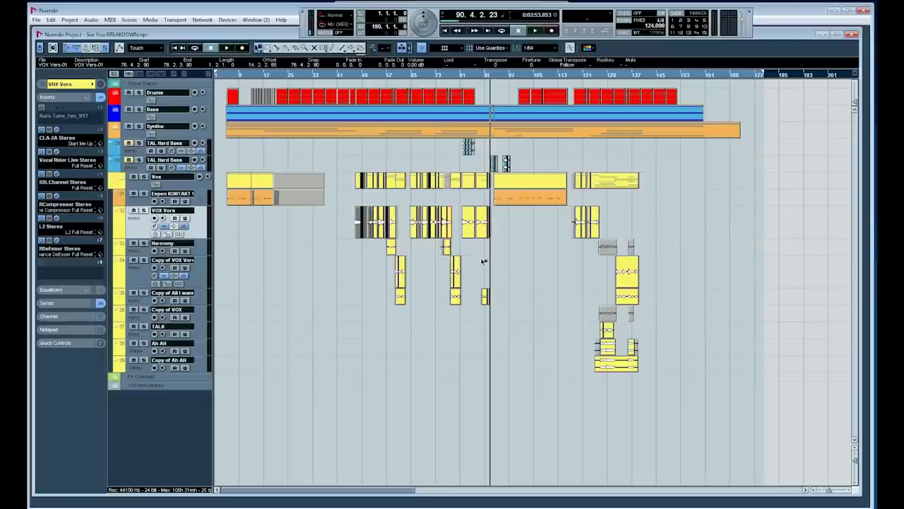
- Unmute both TAL Hard Bass tracks, play the arrangement from about bar 81 to 96 and stop playback
key("KP_Subtract")
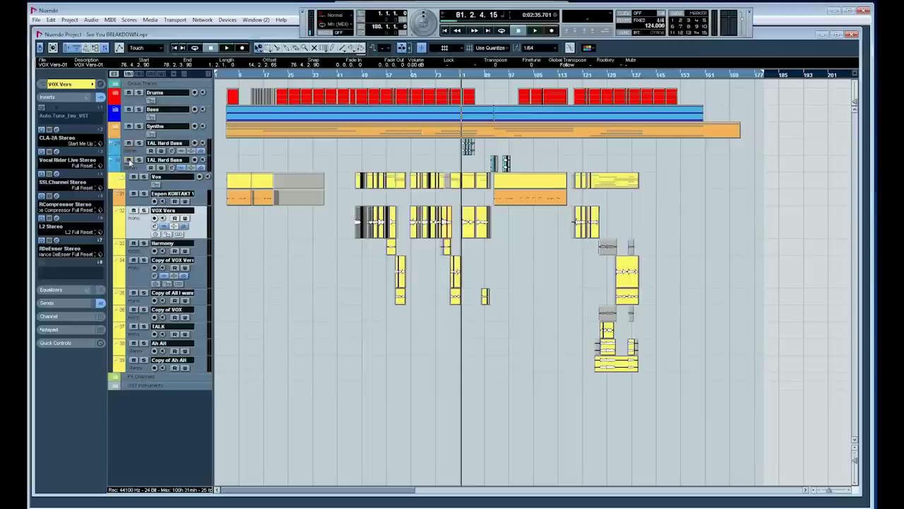
key("h")
key("h")
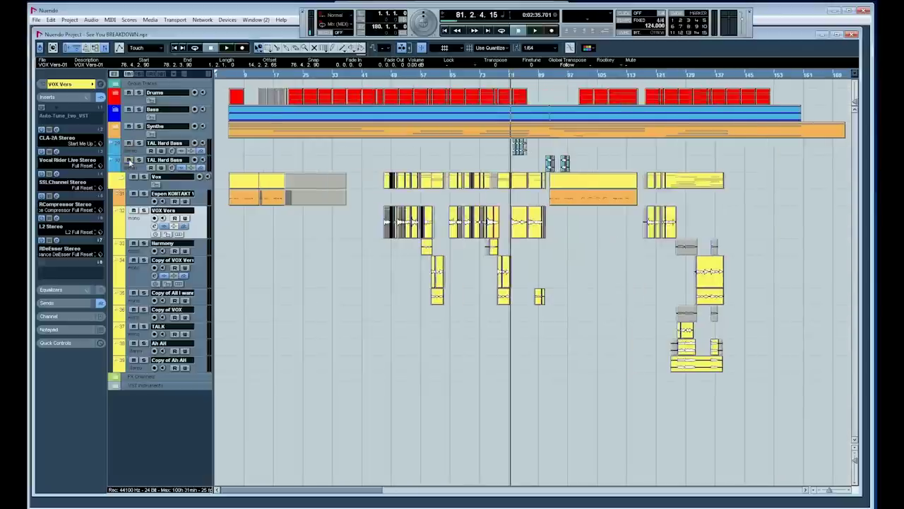
left_click(139, 166)
key("space")
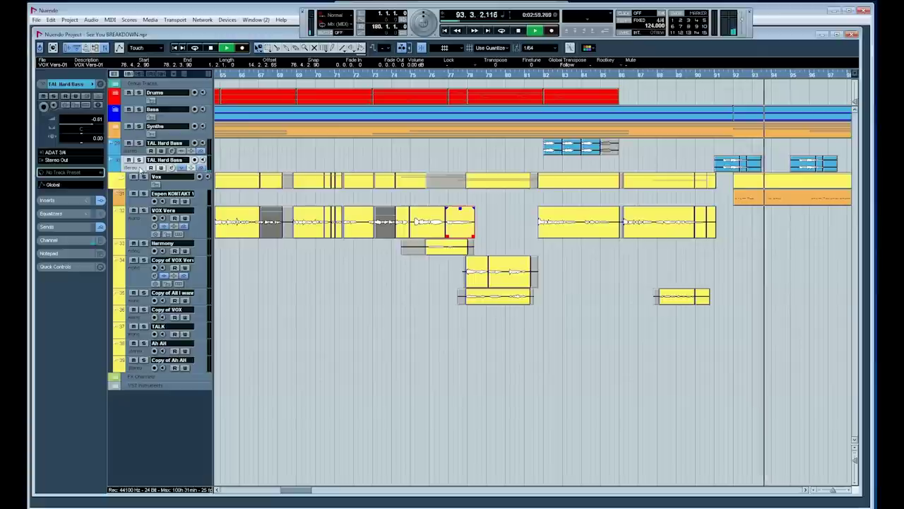
key("g")
key("g")
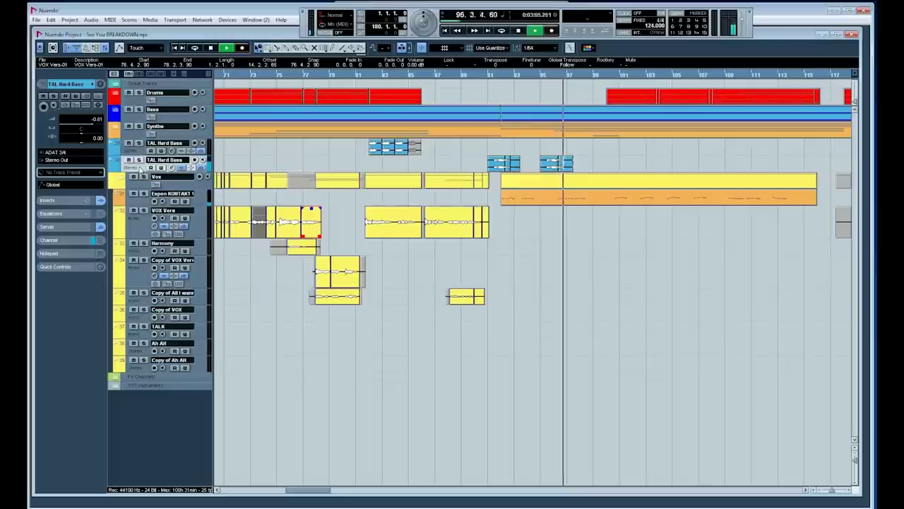
key("space")
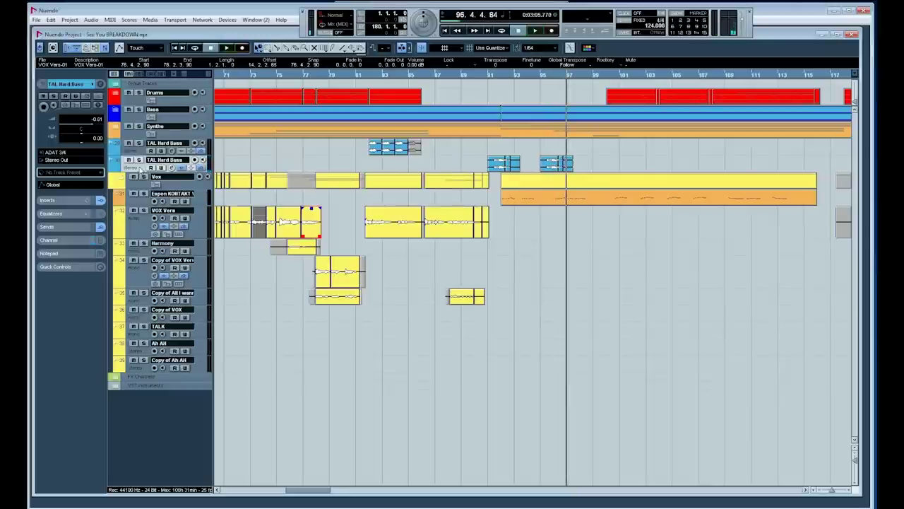
- Play the arrangement from about bar 113 to 126 with both TAL Hard Bass tracks muted and stop it
key("g")
key("g")
key("g")
key("g")
key("g")
key("g")
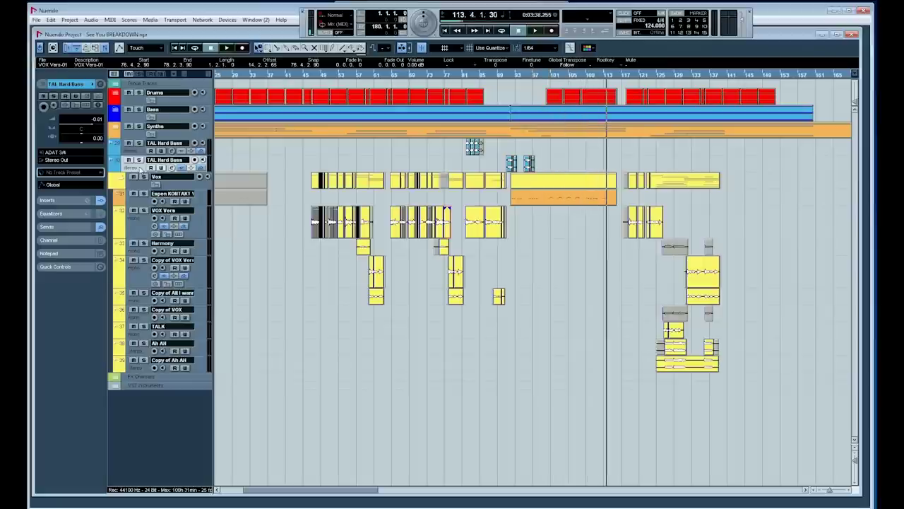
key("space")
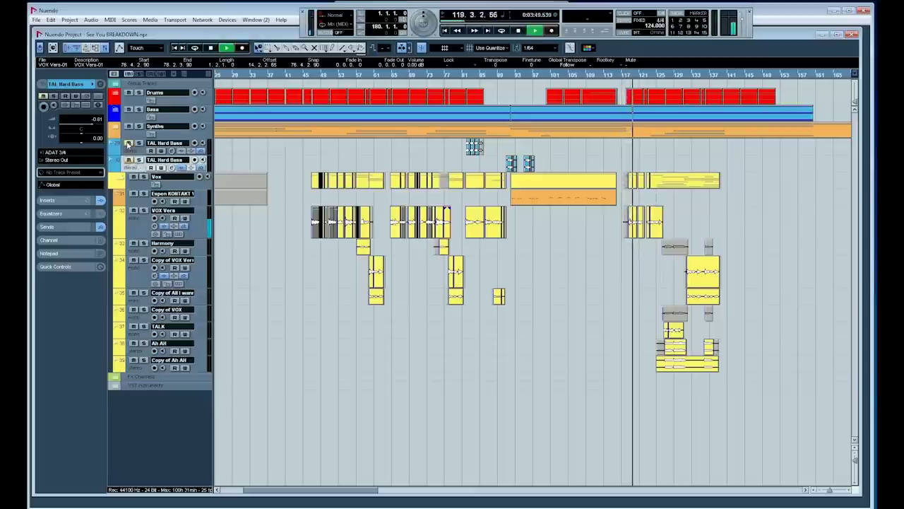
key("h")
key("h")
key("h")
key("h")
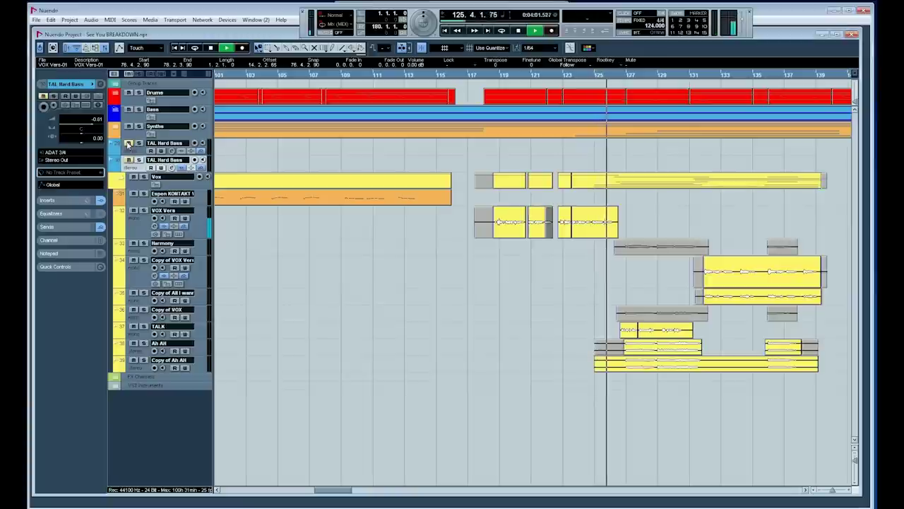
key("space")
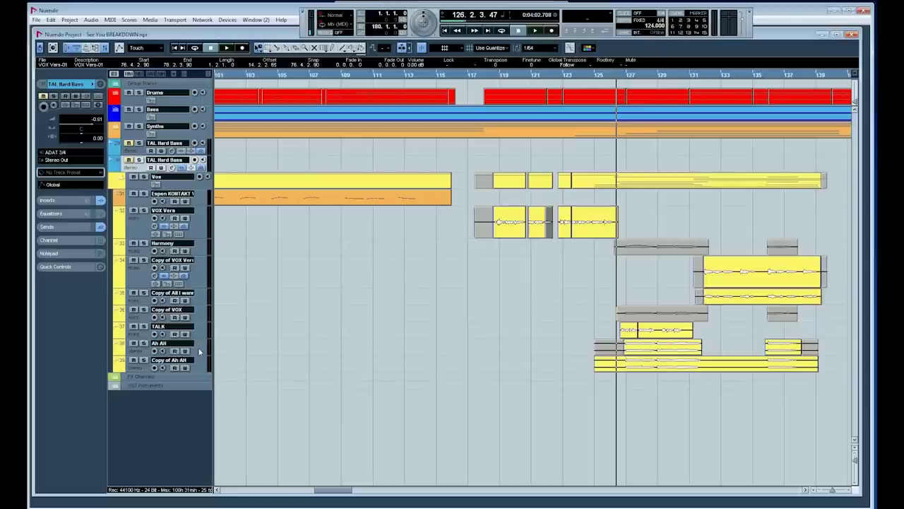
- Replay the section with the TALK and Ah AH vocals from about bar 123 to 131
key("KP_Subtract")
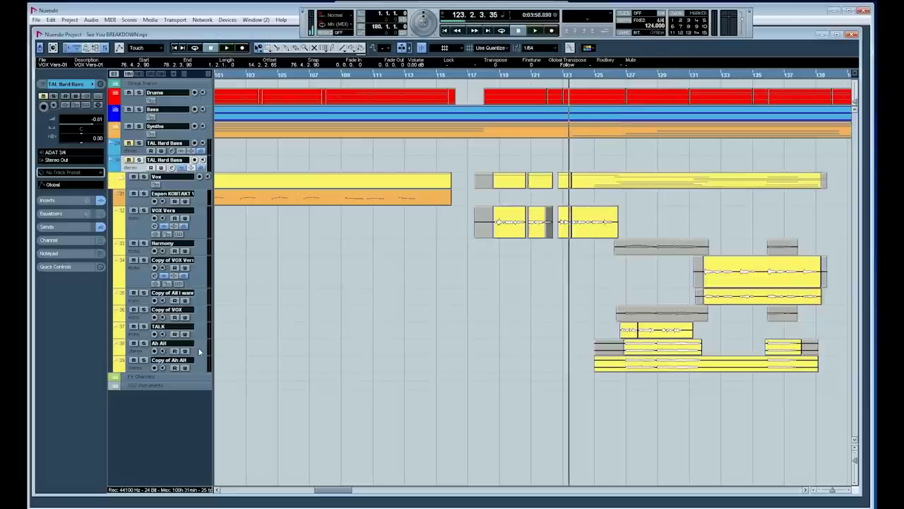
key("space")
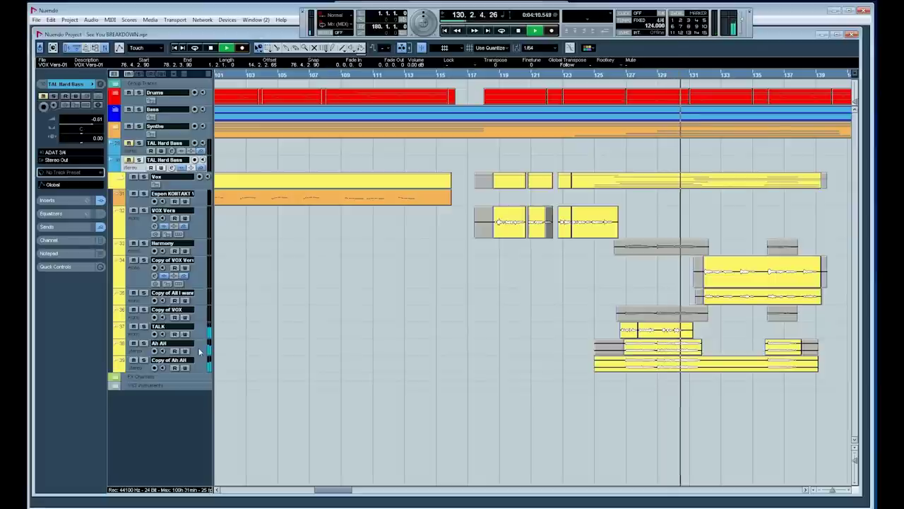
key("space")
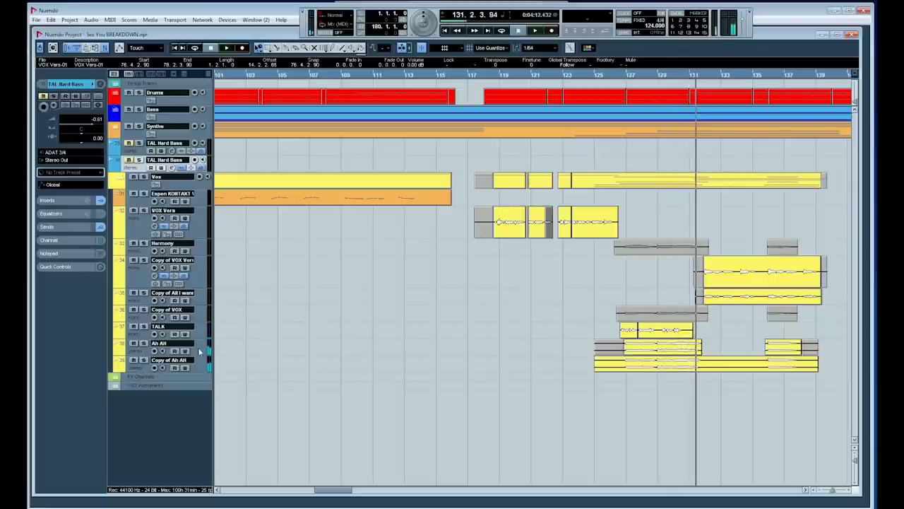
- Audition the Ah AH and Copy of Ah AH tracks in solo from about bar 123 and return to the full mix
left_click(173, 360)
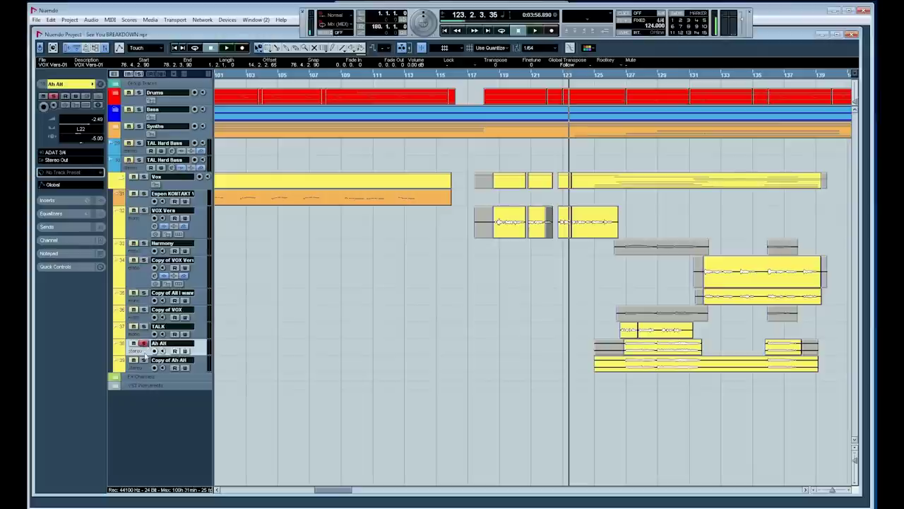
left_click(143, 344)
left_click(144, 361)
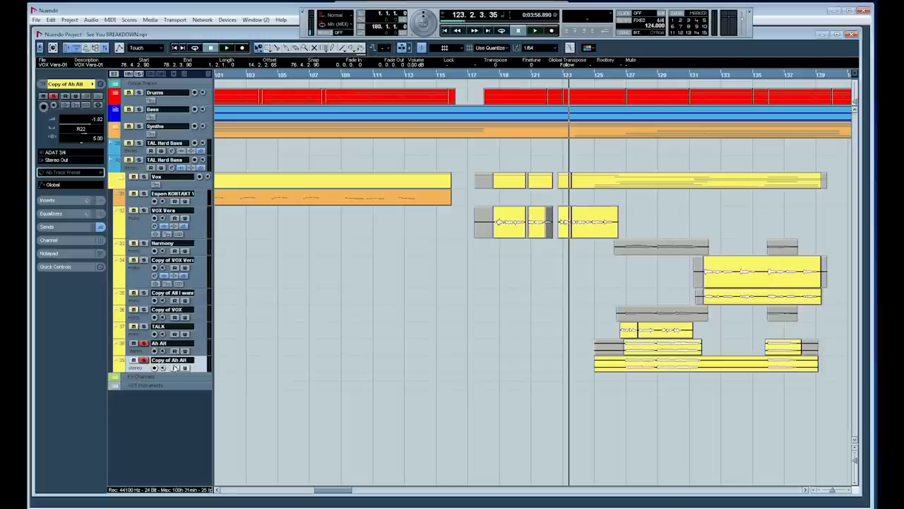
key("space")
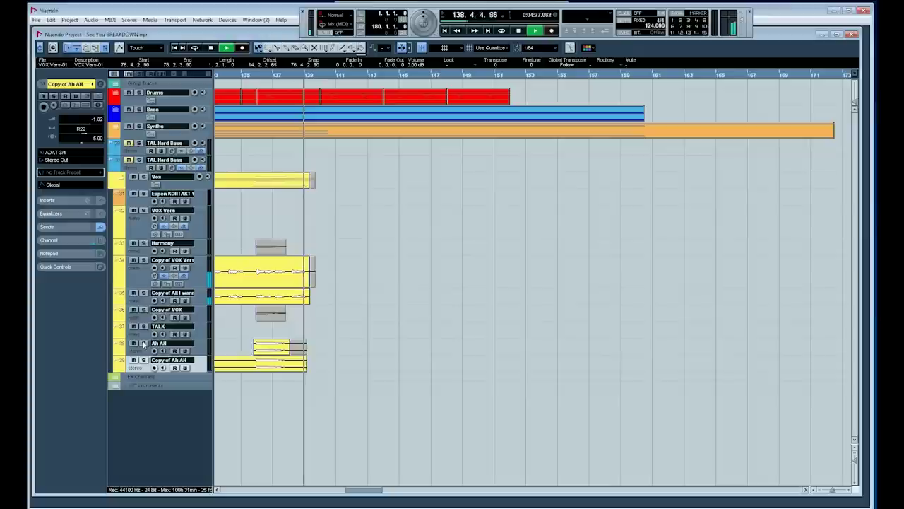
- Replay the vocal section from about bar 125 to 133, auditioning the TALK track in solo, and stop playback
key("space")
key("space")
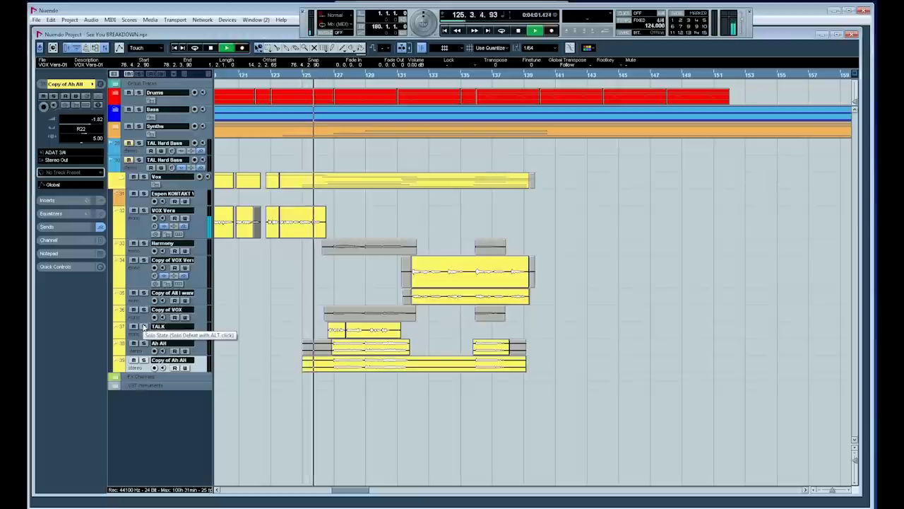
left_click(143, 326)
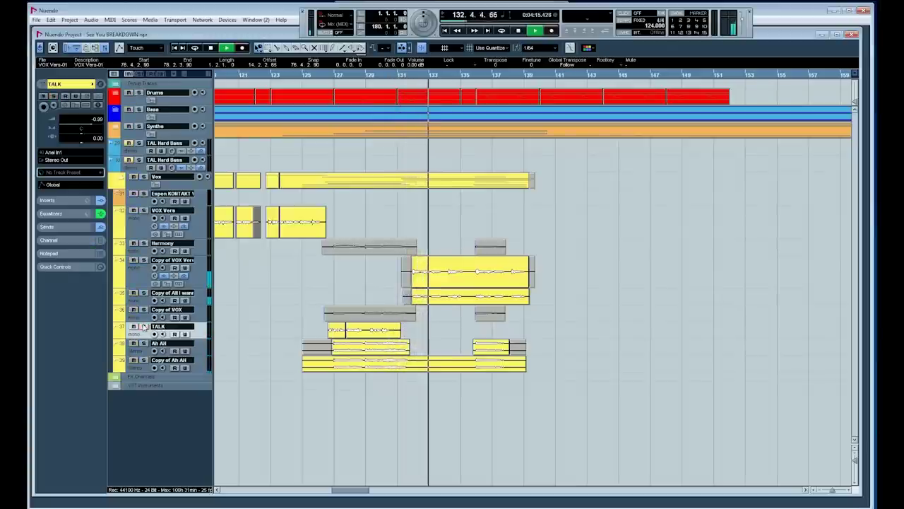
key("space")
- Collapse the Vox folder track for an overview of the whole arrangement
key("g")
key("g")
key("g")
key("g")
key("g")
key("g")
key("g")
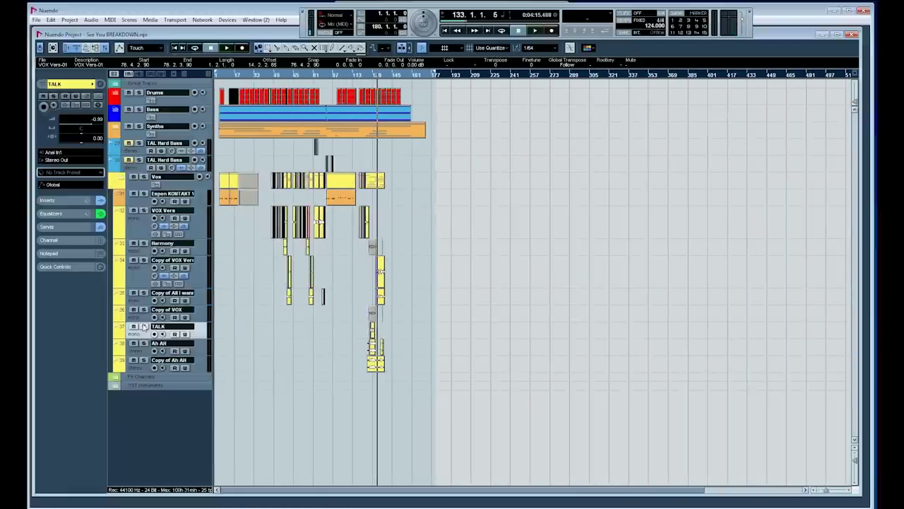
left_click(124, 181)
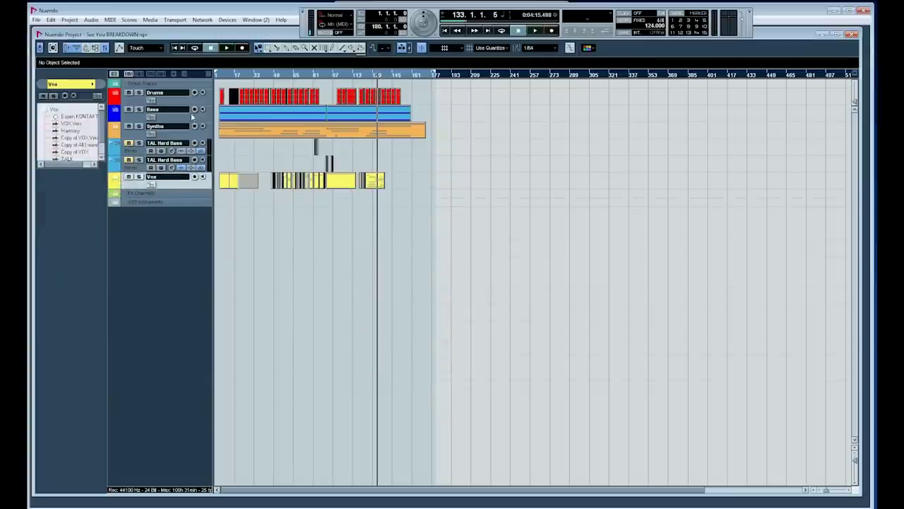
- Select the Drums, Bass, Synths and Vox folder tracks in turn, and the Bass and Synths folder parts in the arrangement
left_click(180, 104)
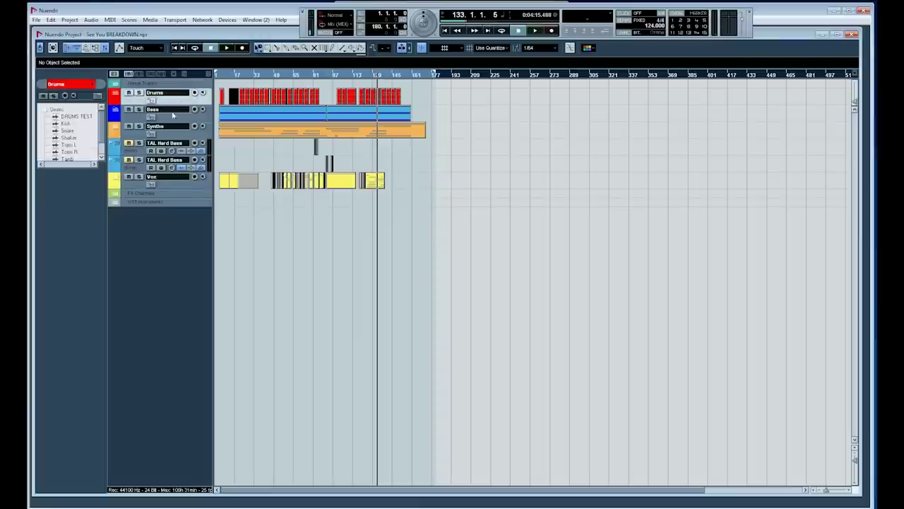
left_click(174, 117)
left_click(173, 134)
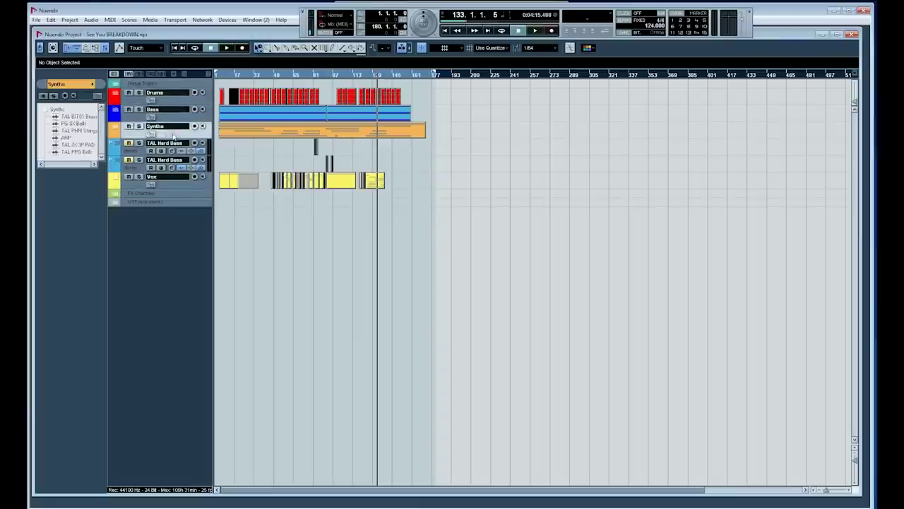
left_click(175, 184)
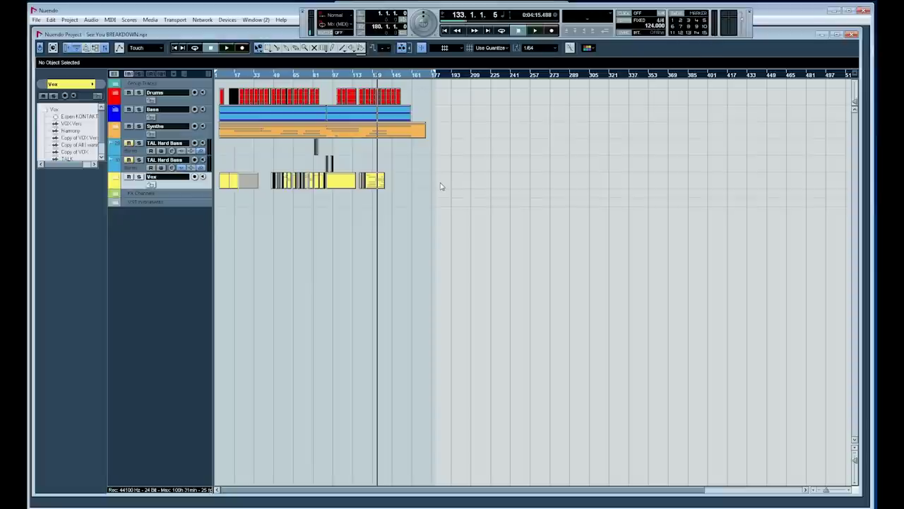
left_click(300, 121)
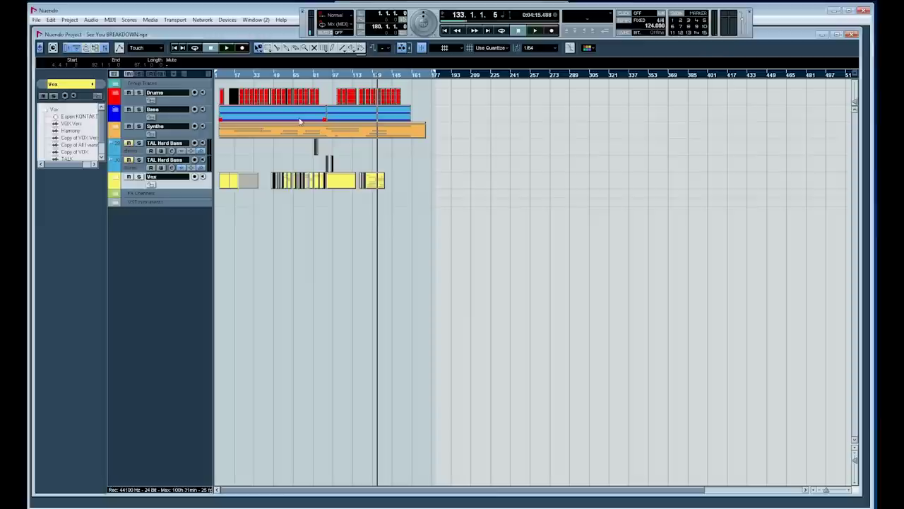
left_click(297, 132)
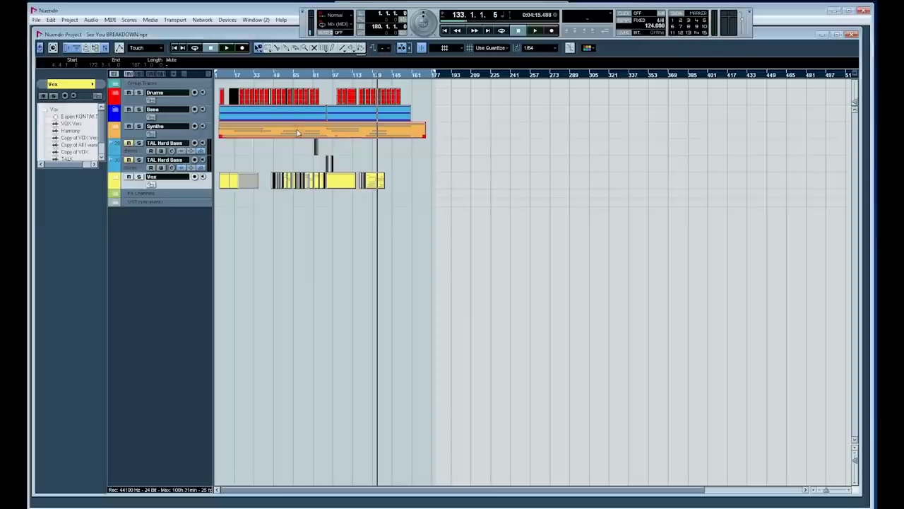